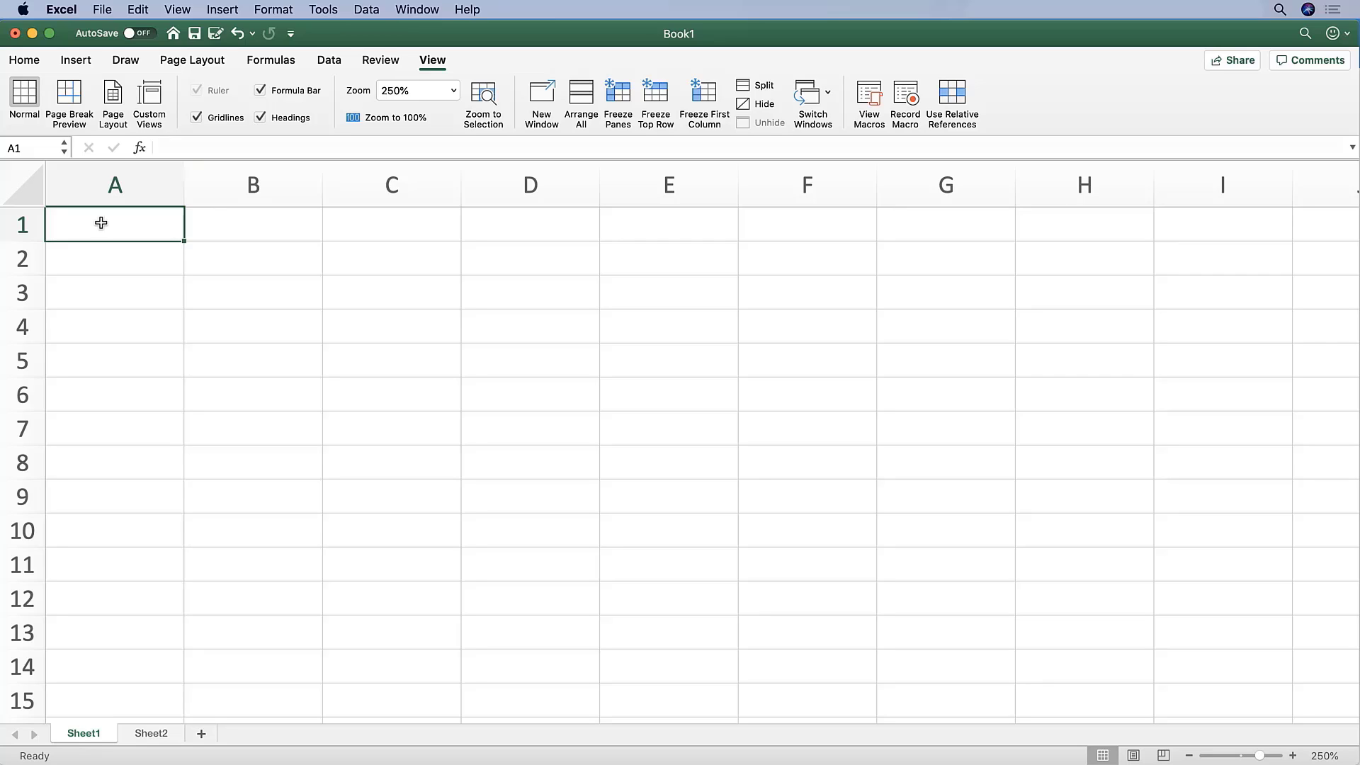
Step: Open the application menu, close it without choosing anything, and select cell C3
left_click(62, 10)
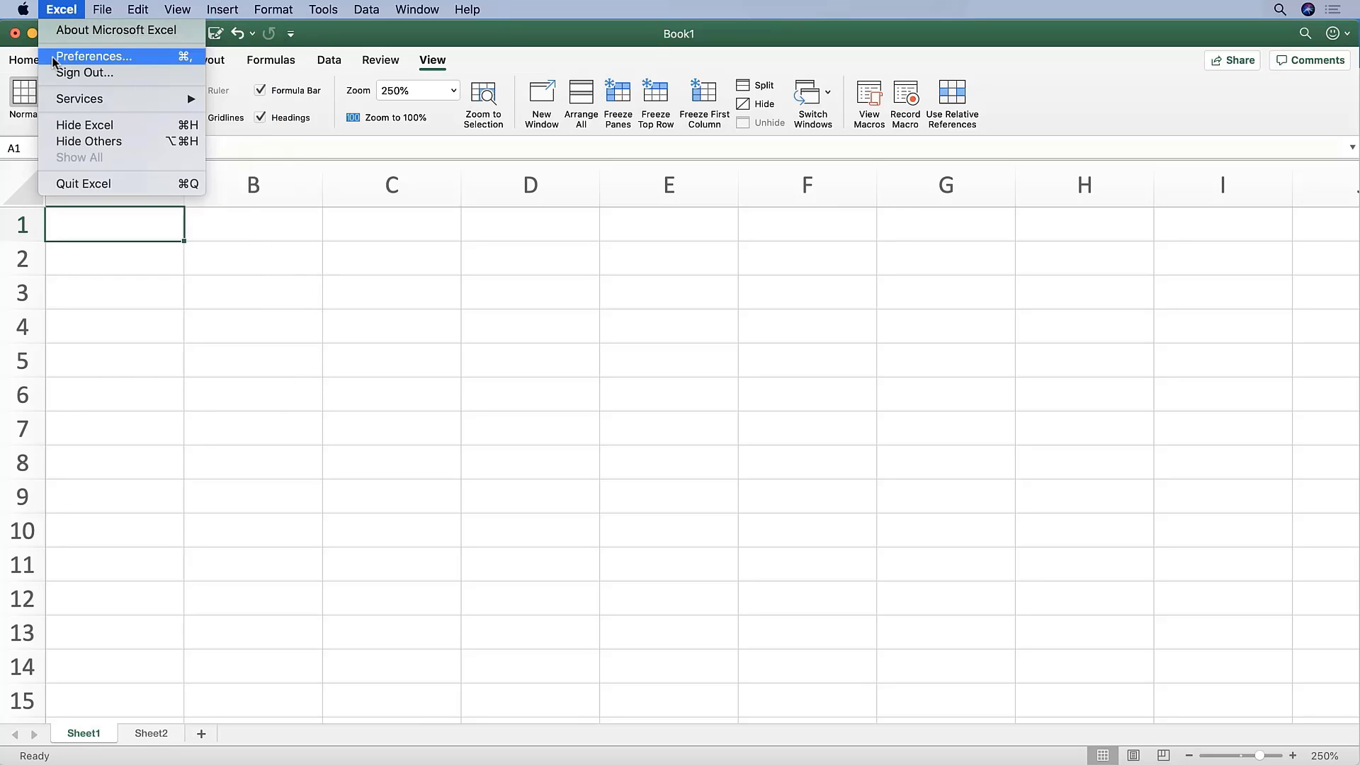
left_click(59, 12)
left_click(408, 279)
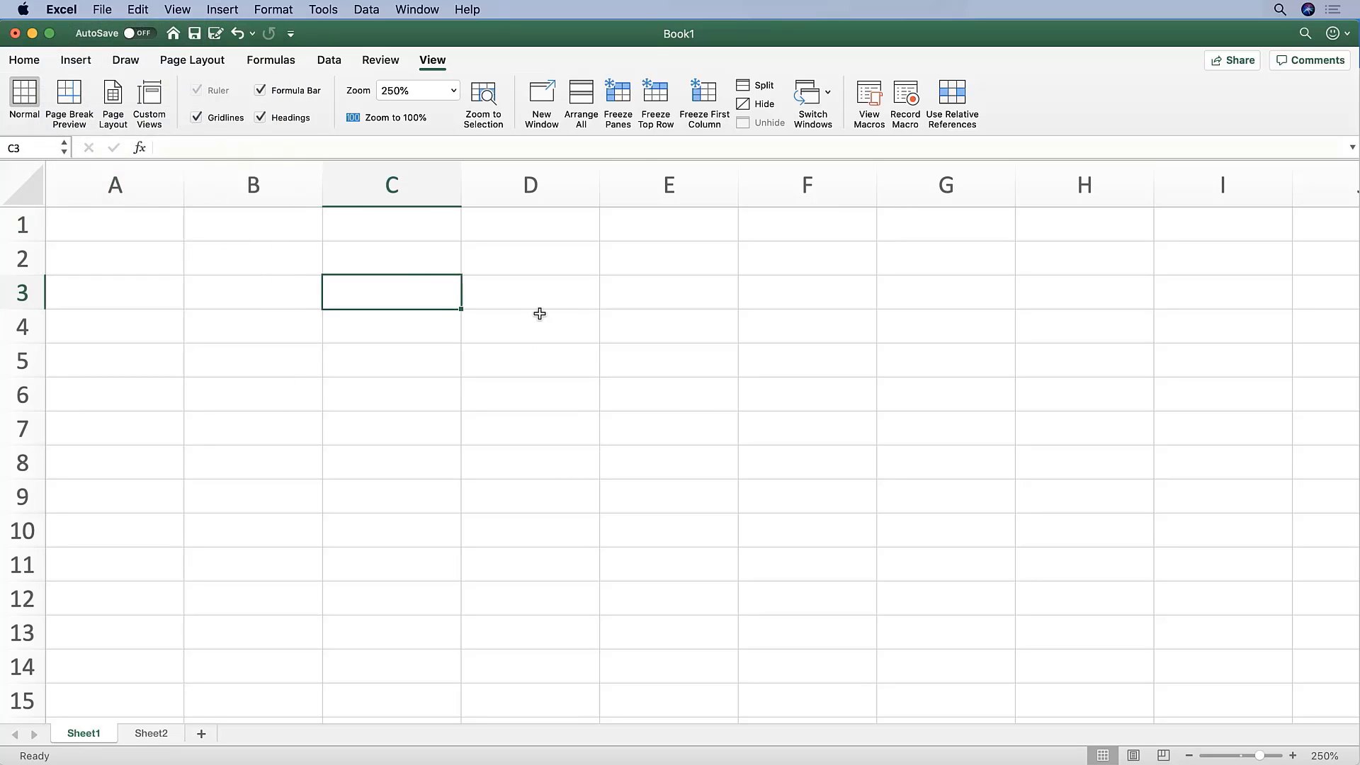
Step: Uncheck 'Show Workbook Gallery when opening Excel' in General preferences
key("super+comma")
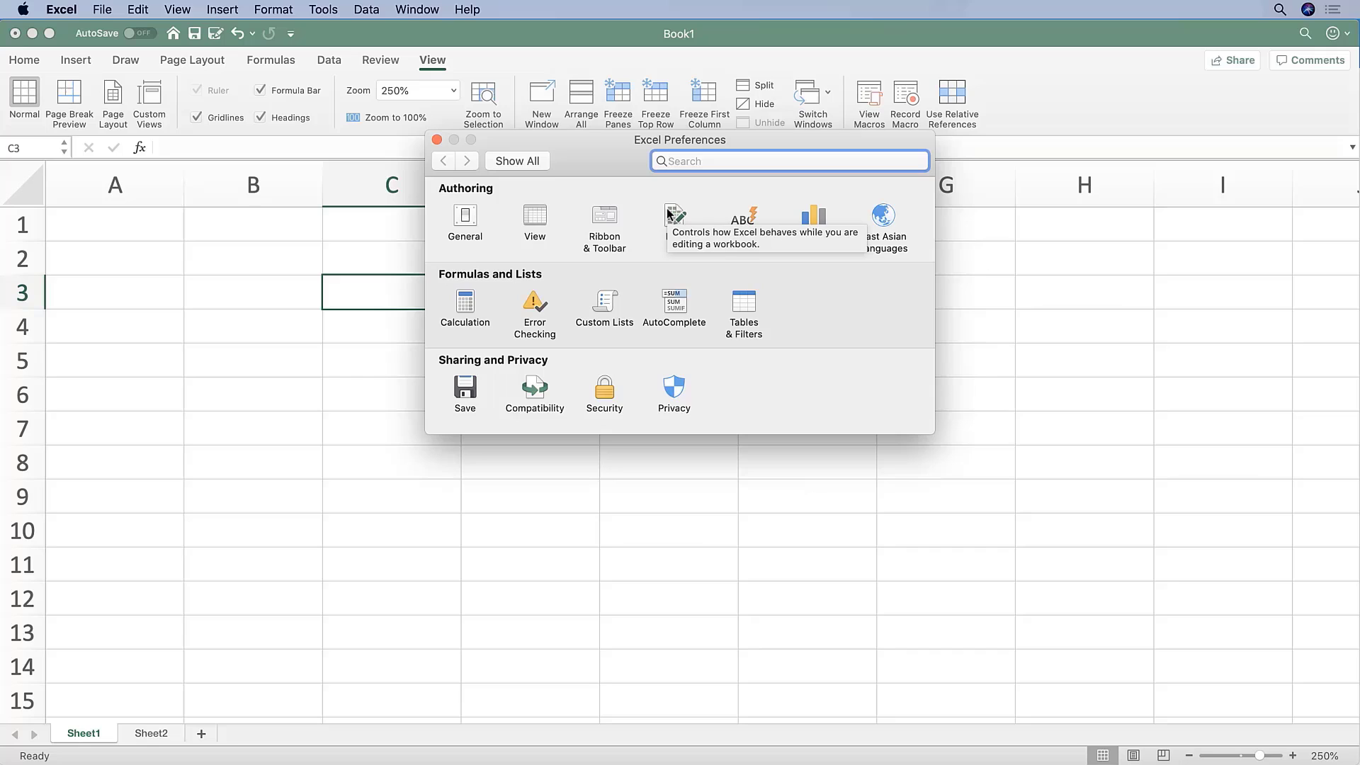
left_click(463, 221)
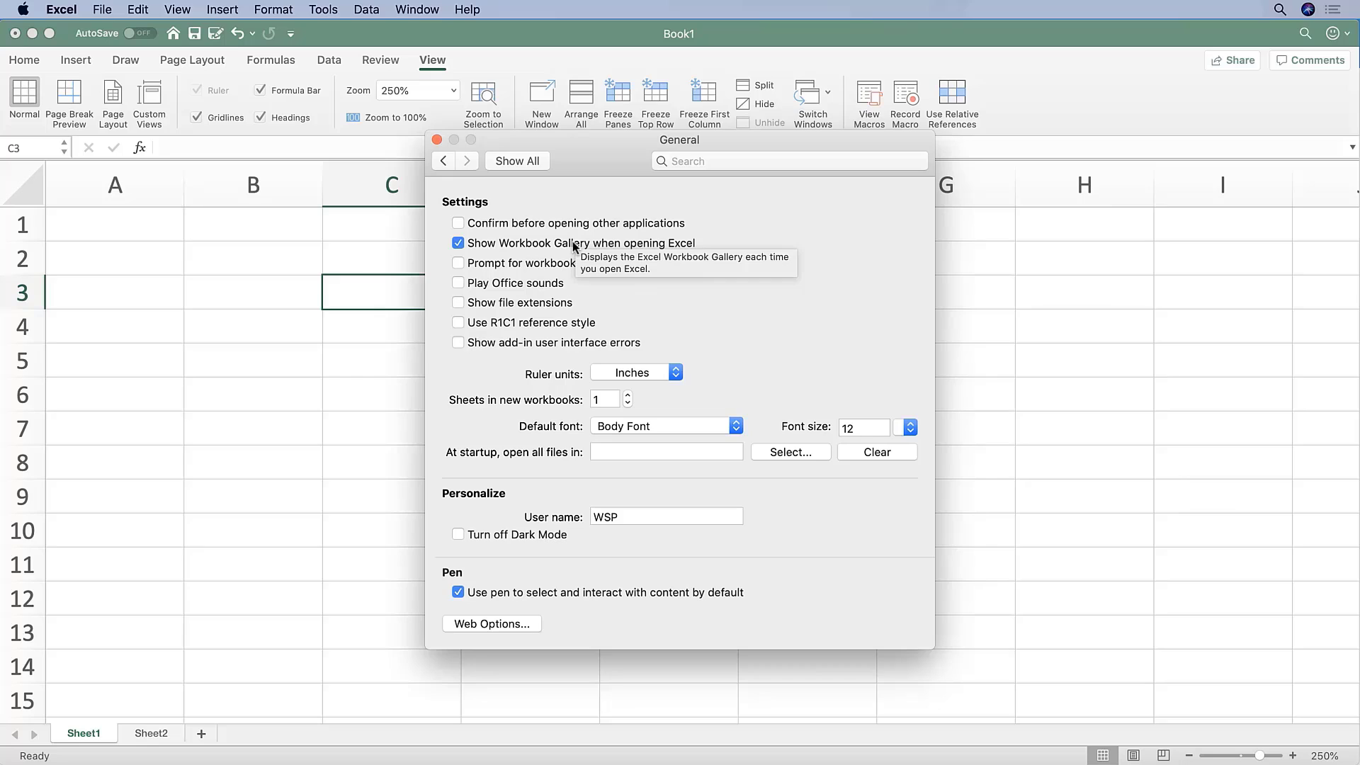
left_click(459, 244)
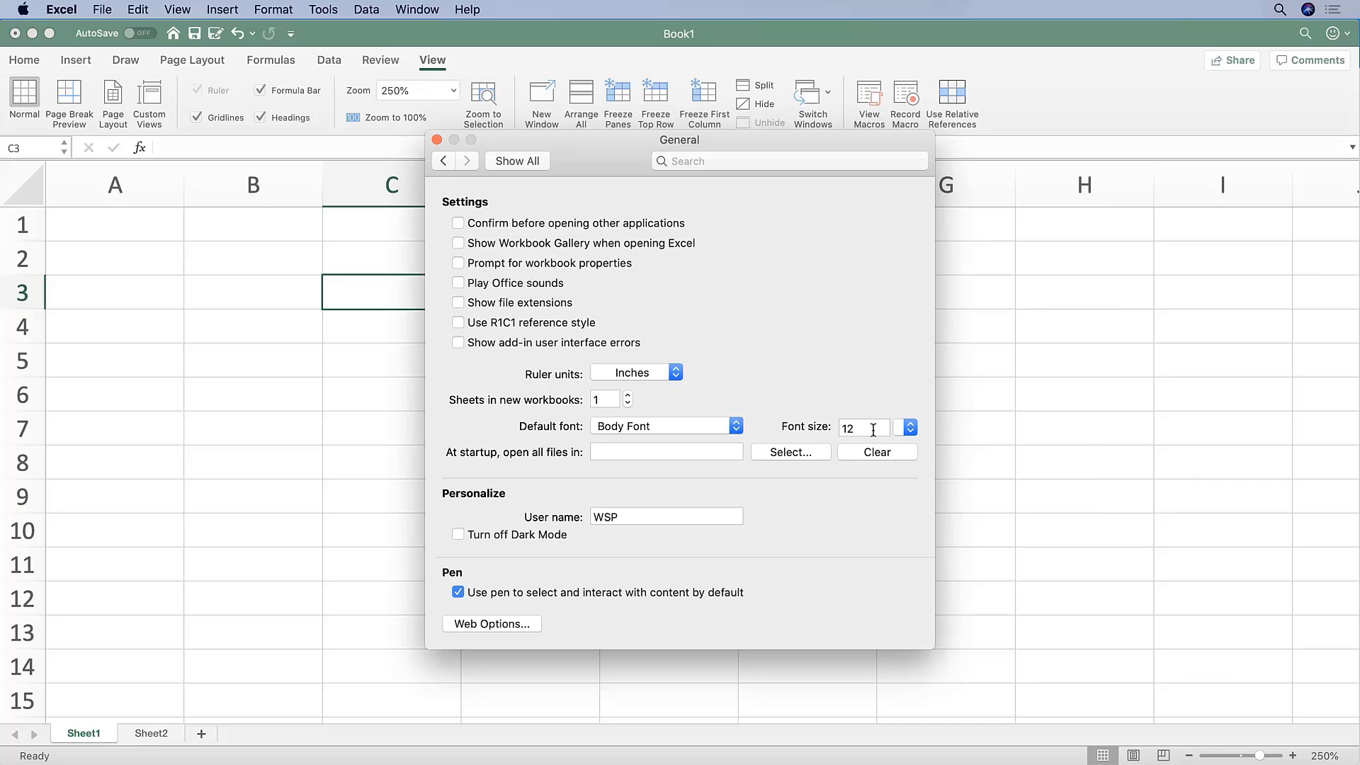
mouse_move(873, 430)
Step: In Calculation preferences, choose Automatic except for data tables, then switch to Manual
left_click(443, 161)
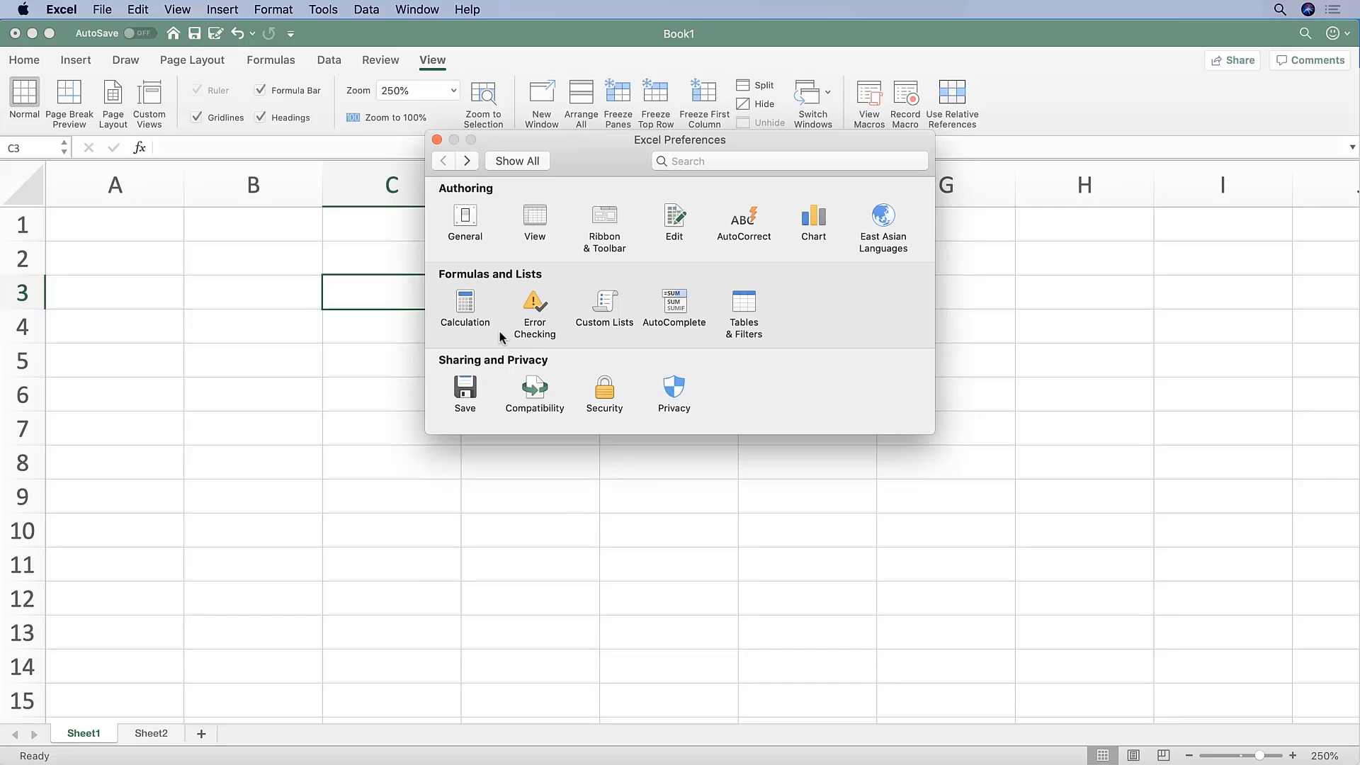
left_click(465, 304)
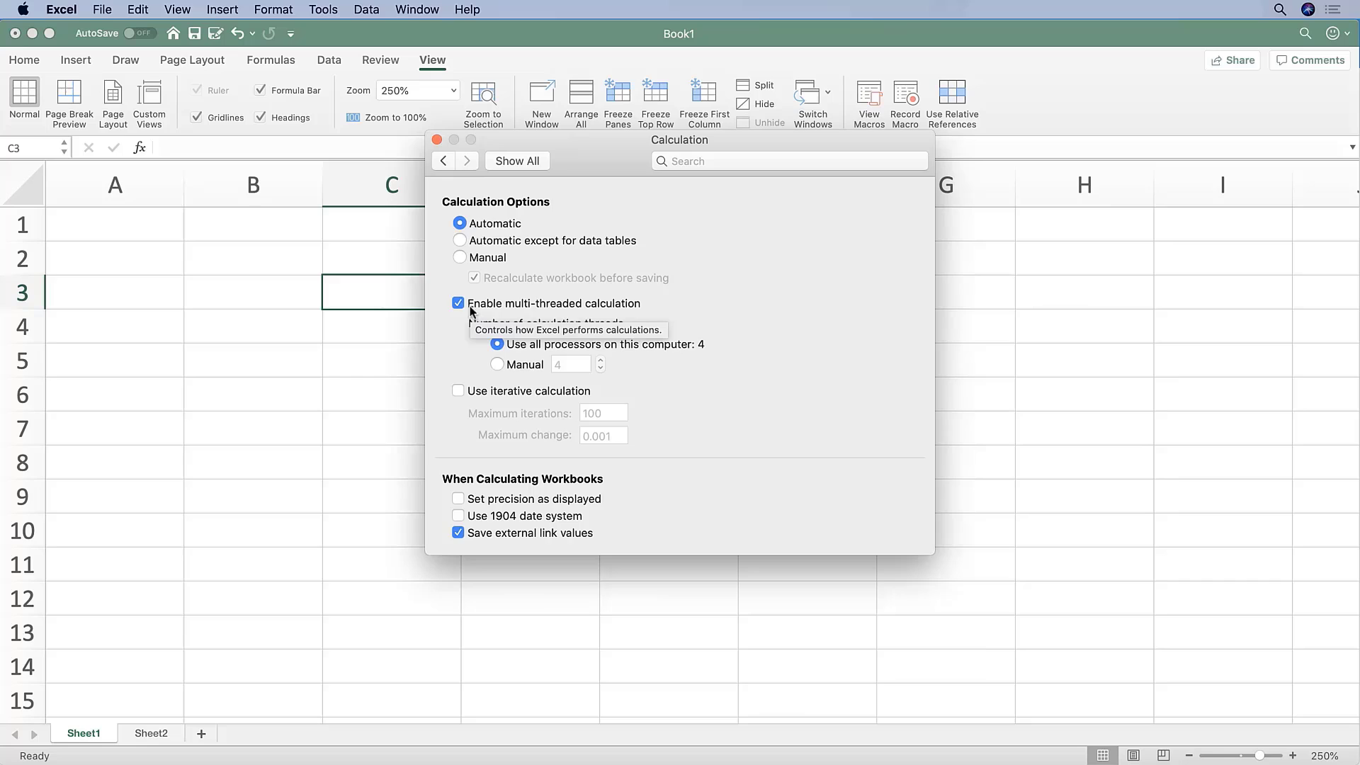
left_click(568, 240)
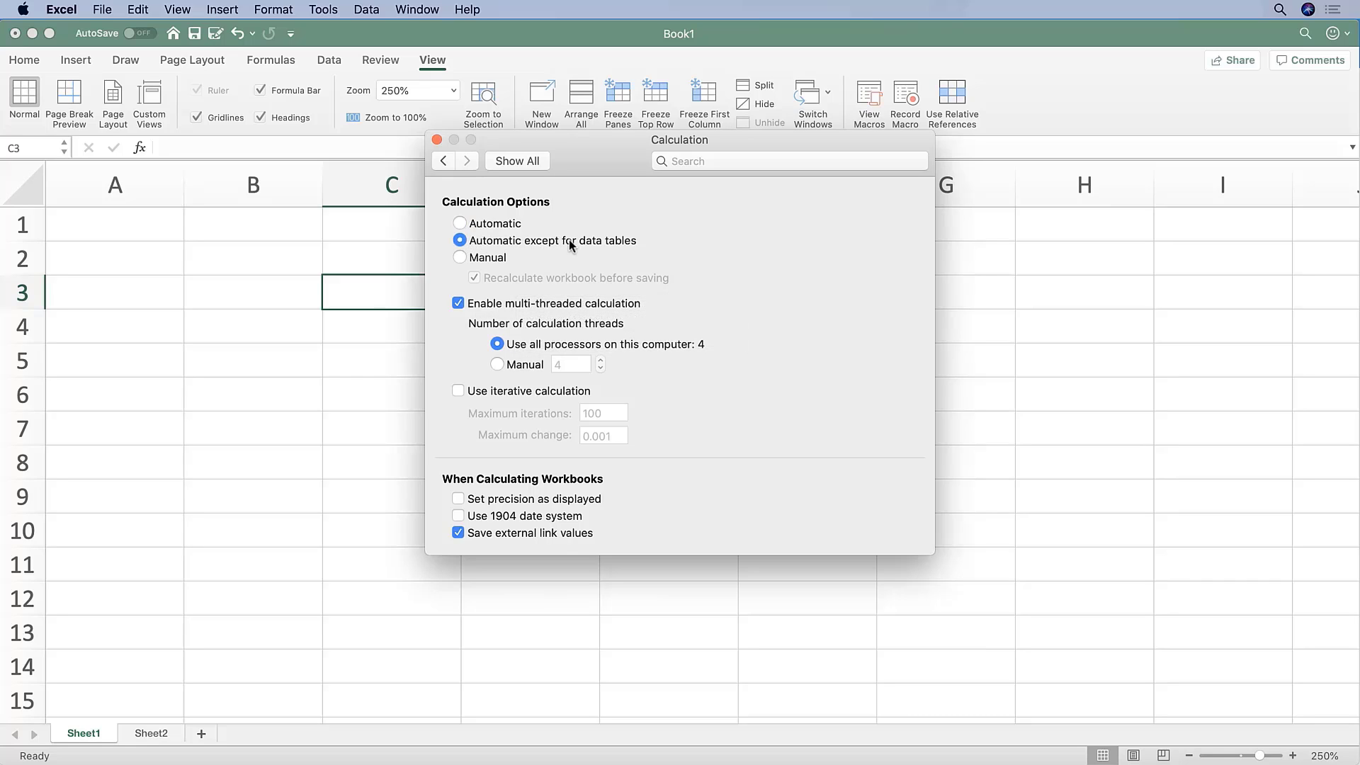
left_click(485, 260)
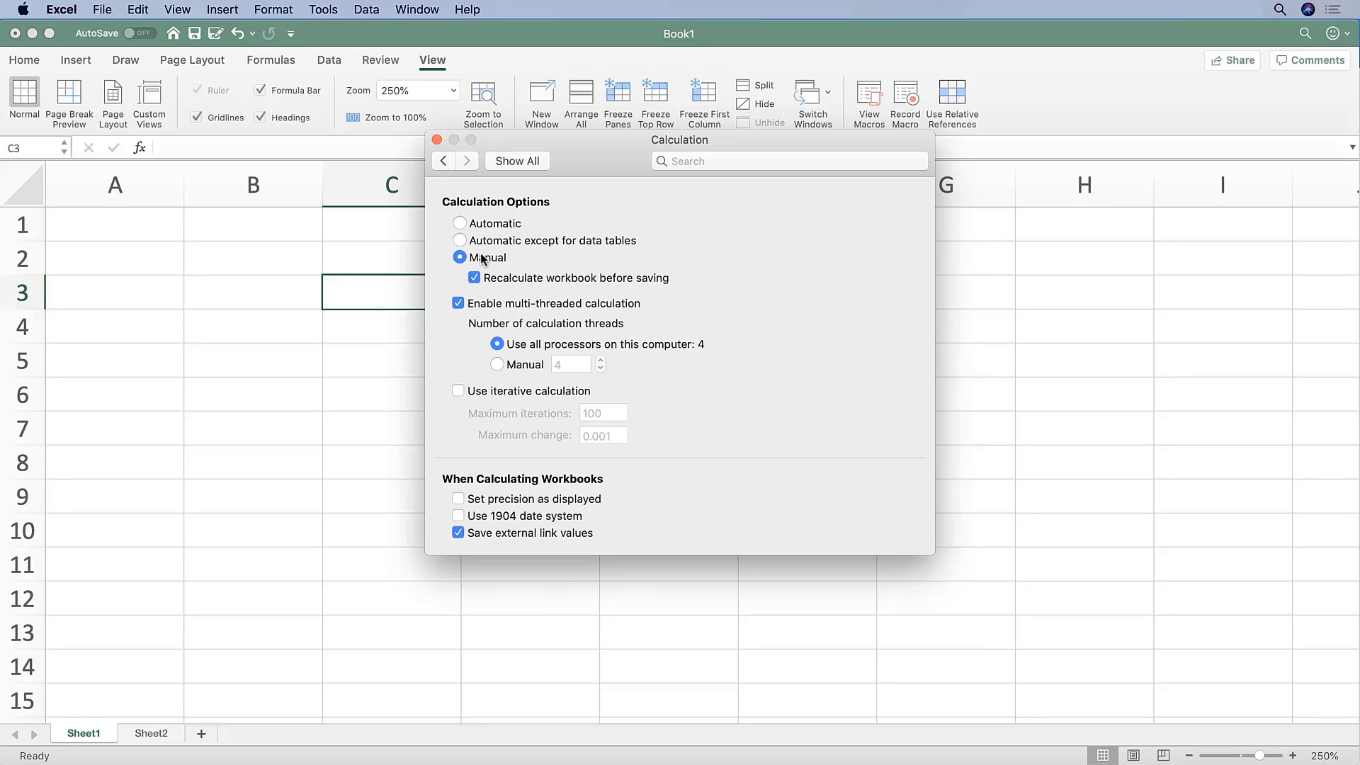
Step: Enter 5 in D3, 2 in D4, and the formula =D3+D4 in D5
left_click(436, 140)
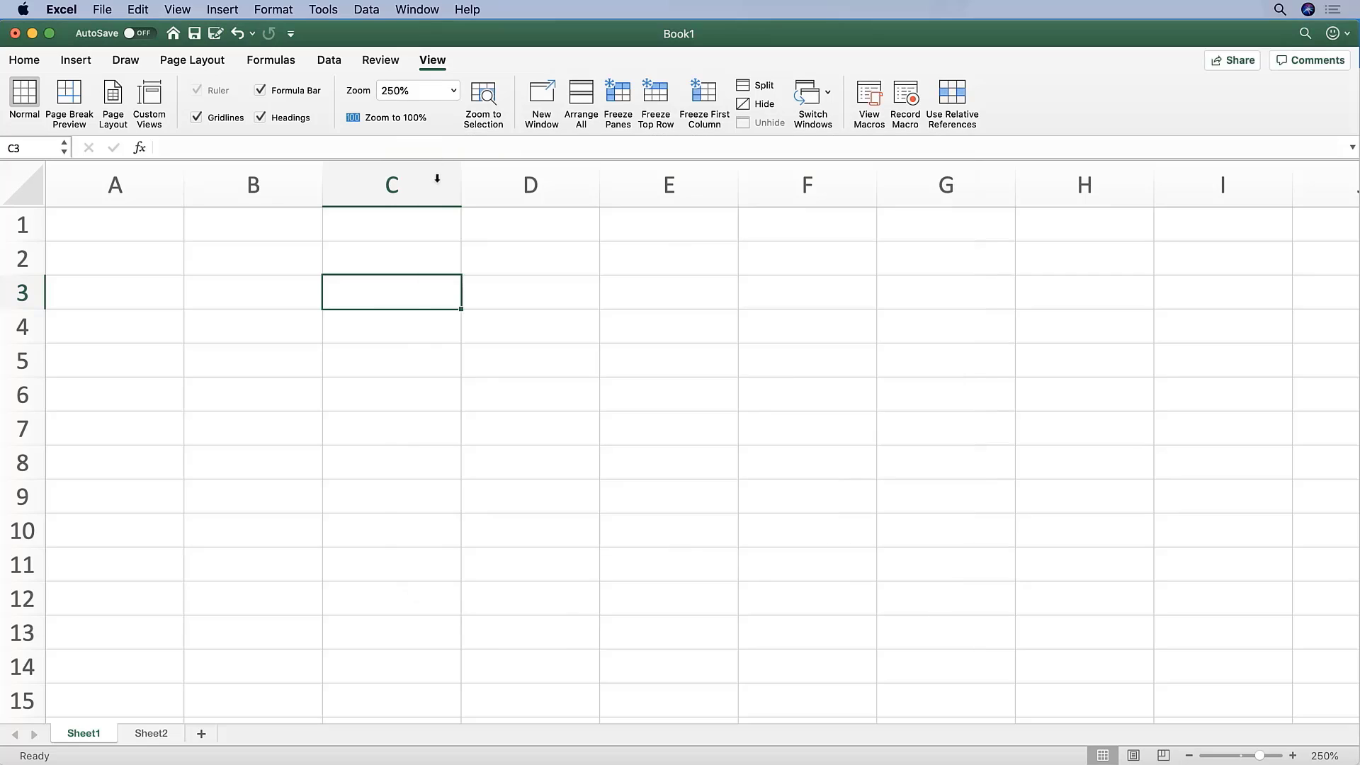
left_click(563, 303)
type("5")
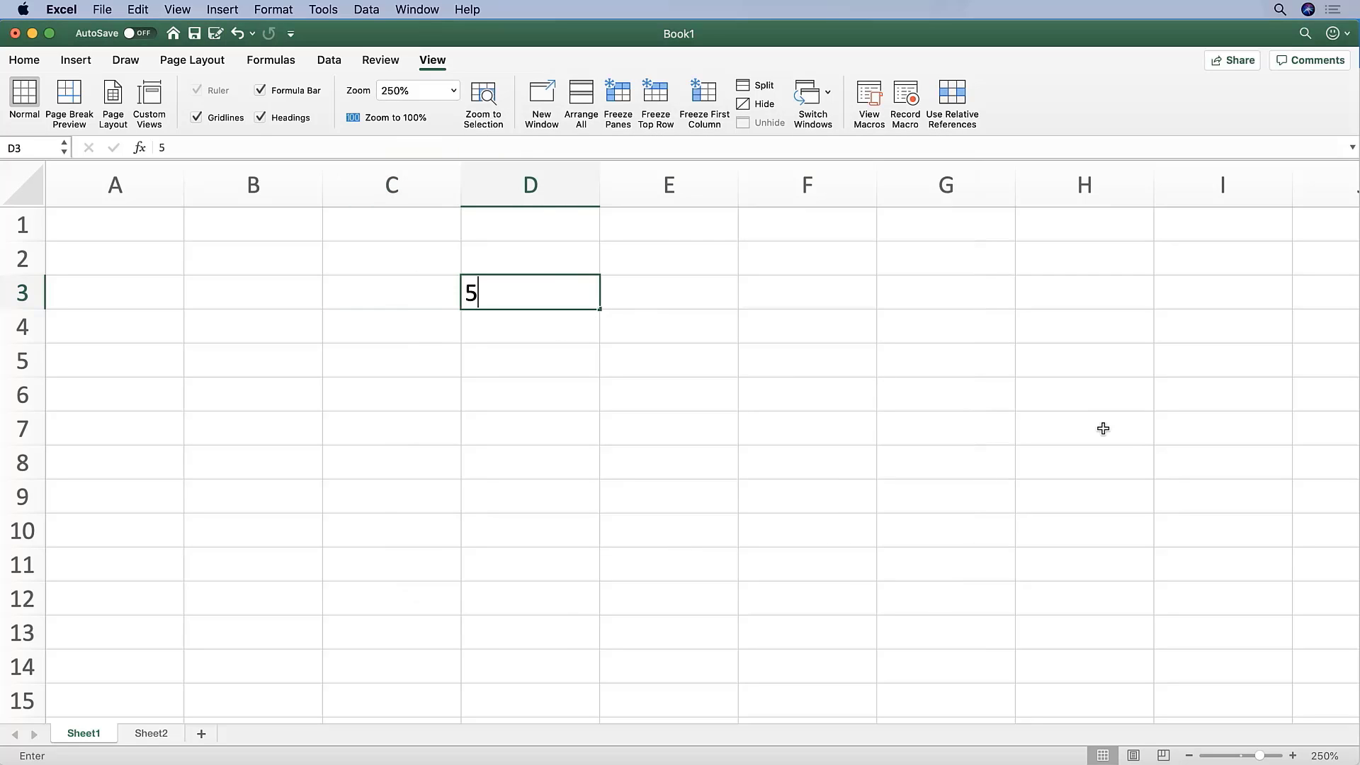
key("Return")
type("2")
key("Return")
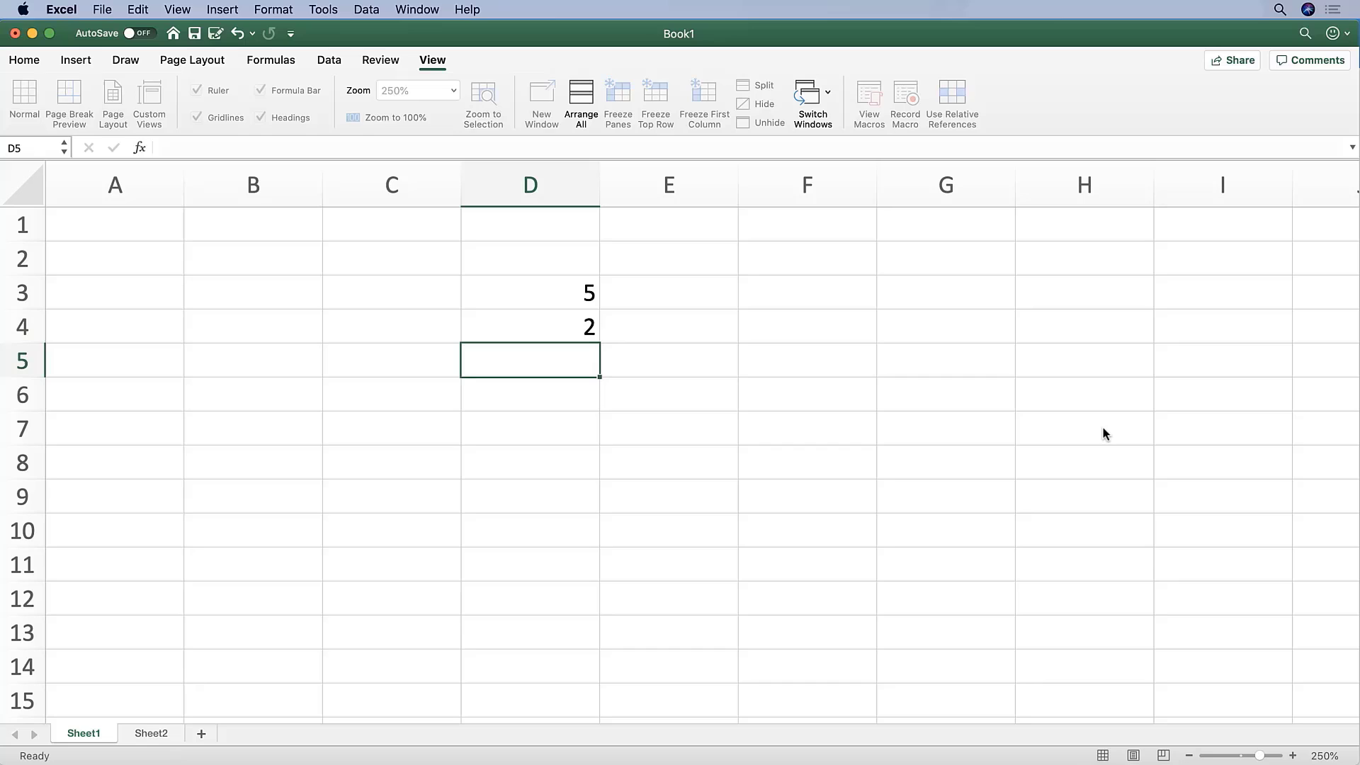
type("=")
key("Up")
key("Up")
type("+")
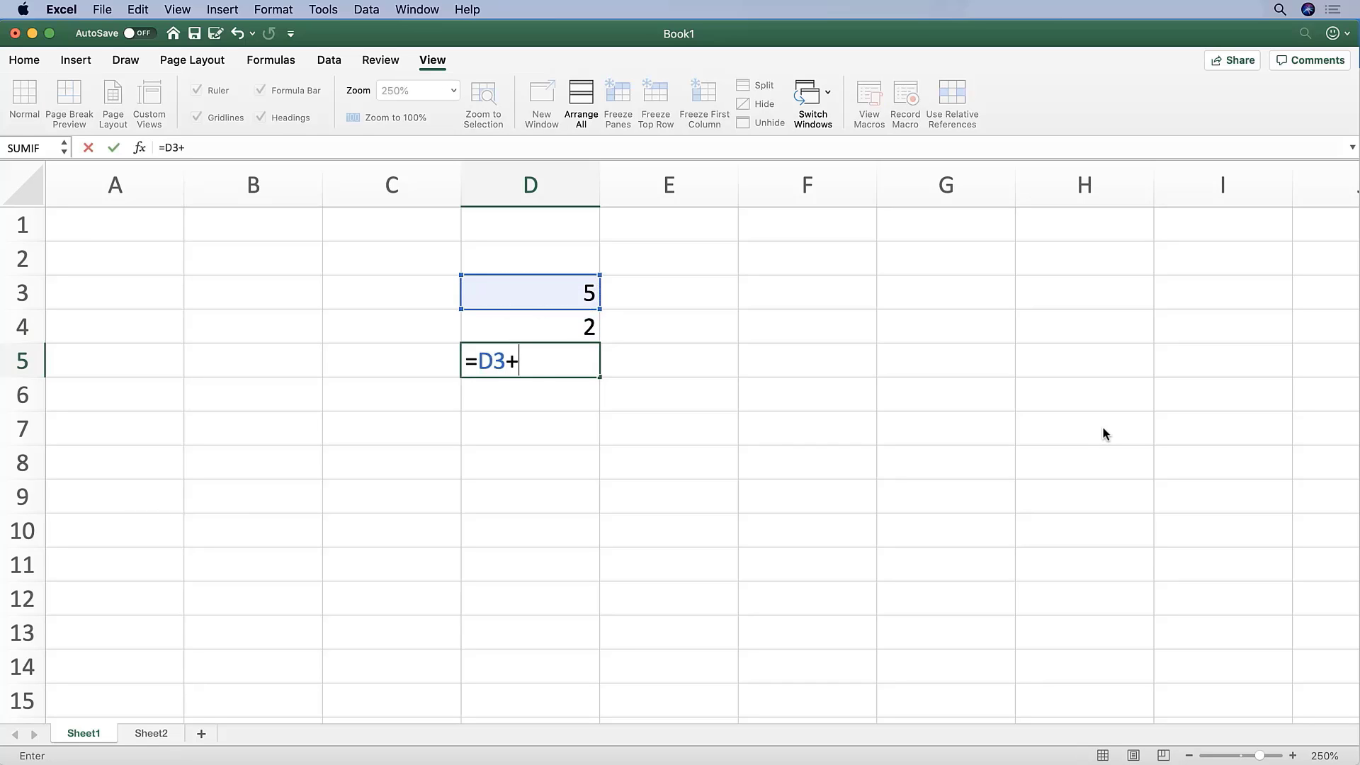
key("Up")
key("Return")
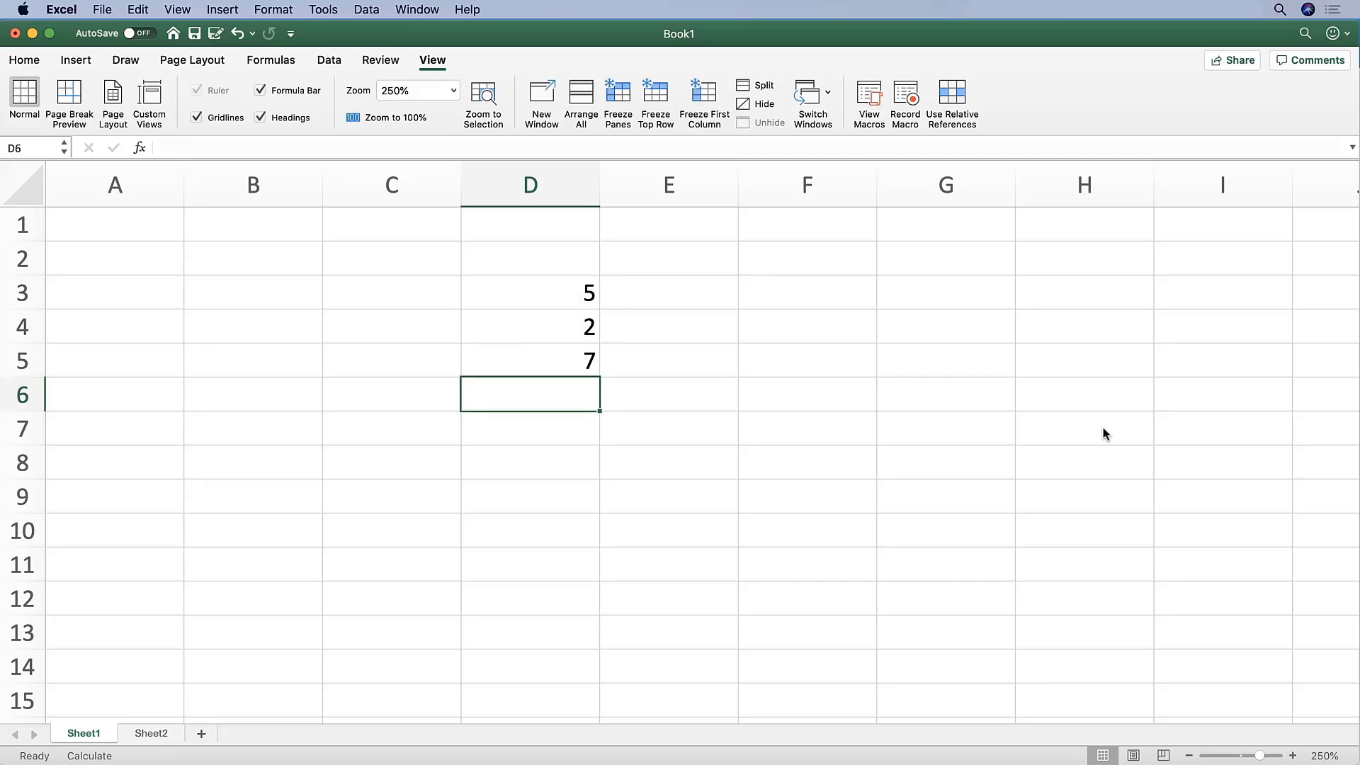
Step: Change the value to 10 and recalculate manually with F9 so D5 shows 15
key("Up")
key("Up")
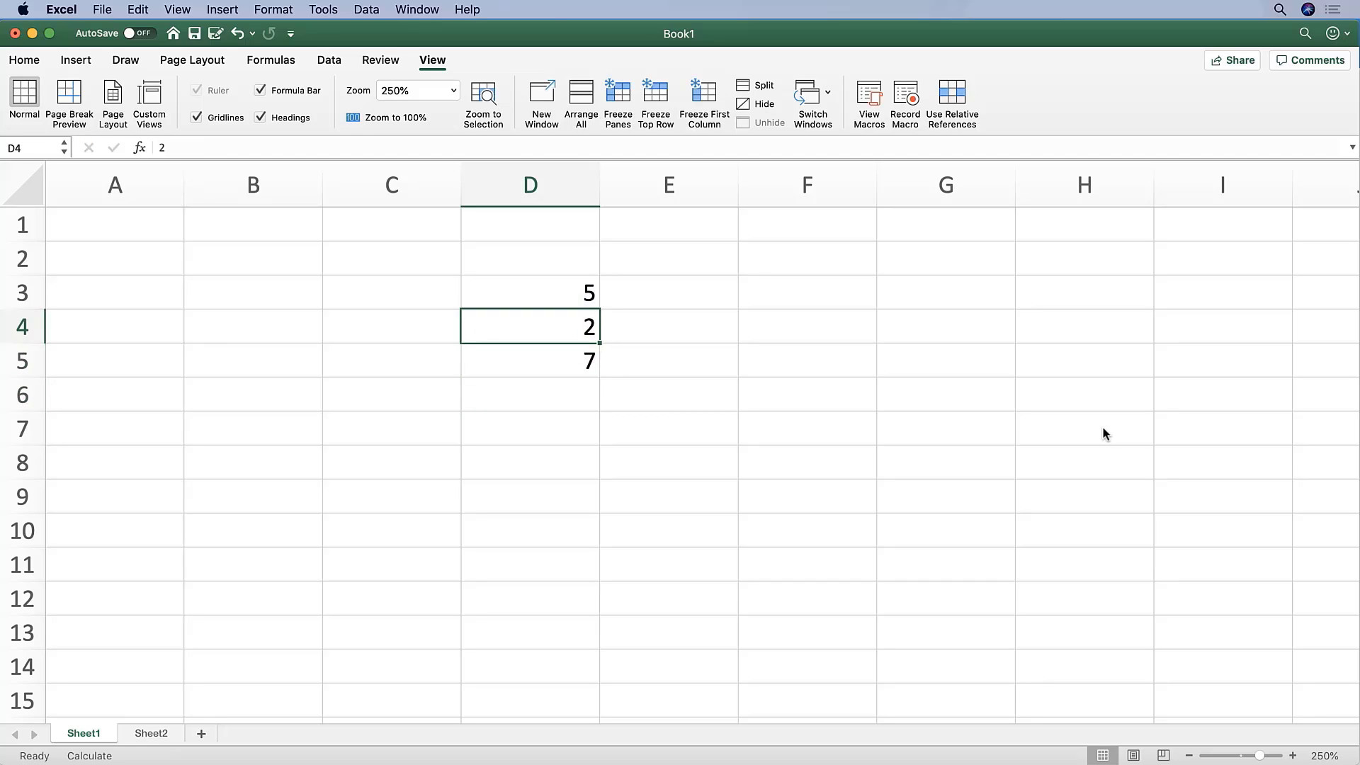
type("10")
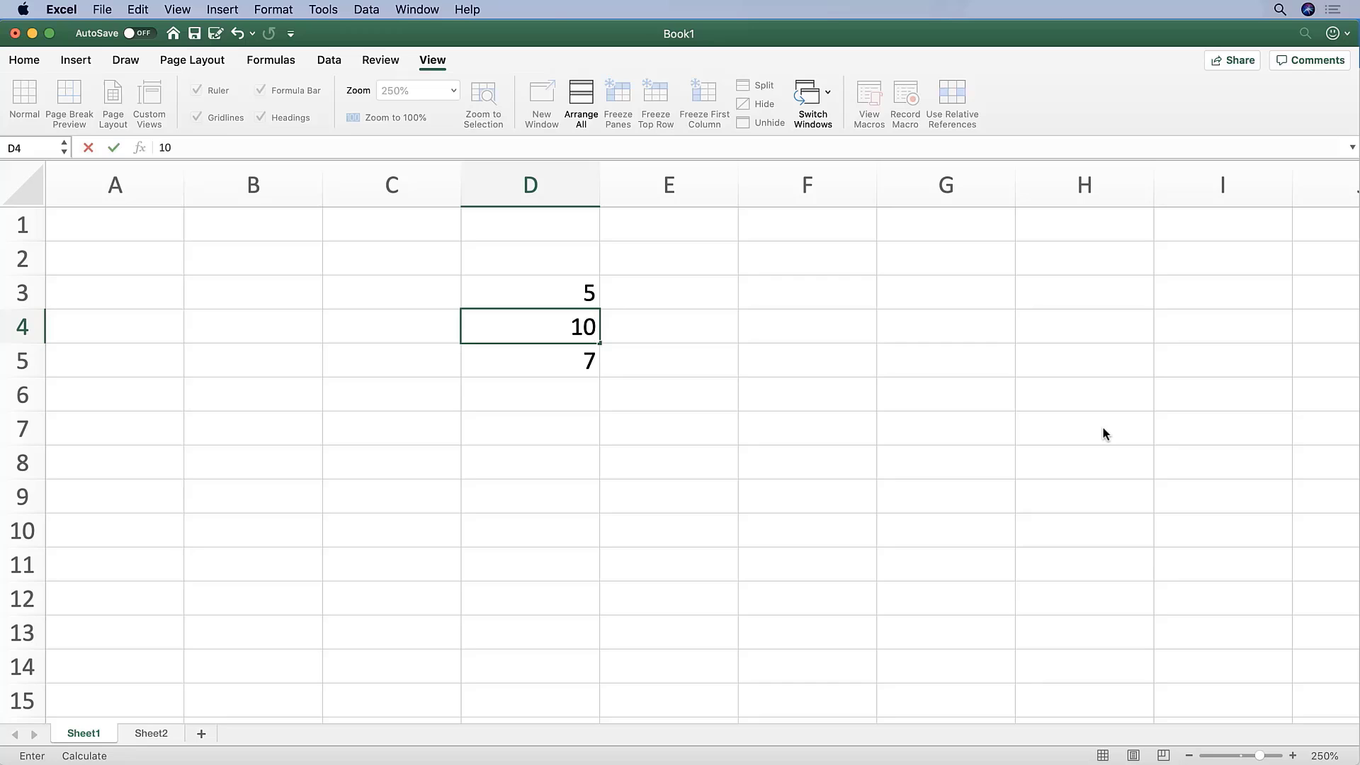
left_click(588, 369)
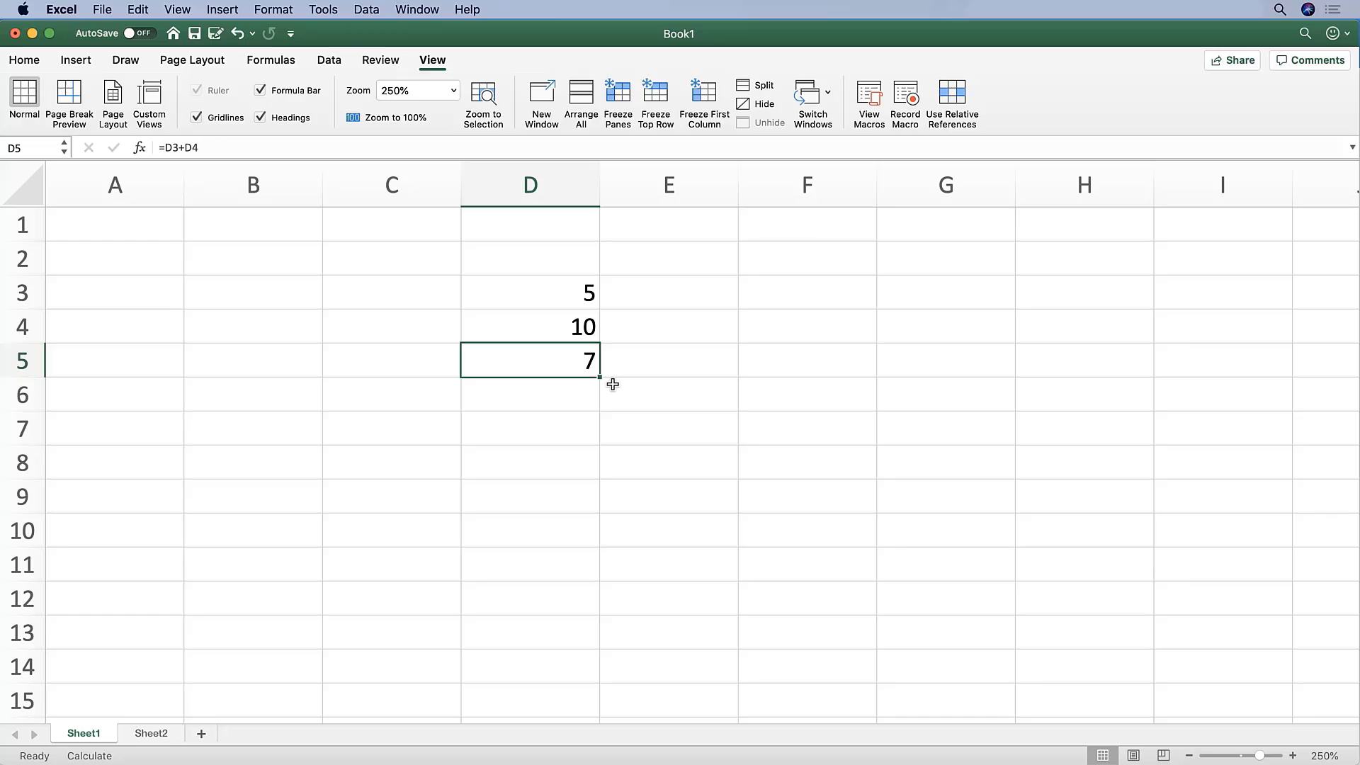
key("F9")
Step: Set calculation to Automatic except for data tables and re-enter 2 in D4
key("super+comma")
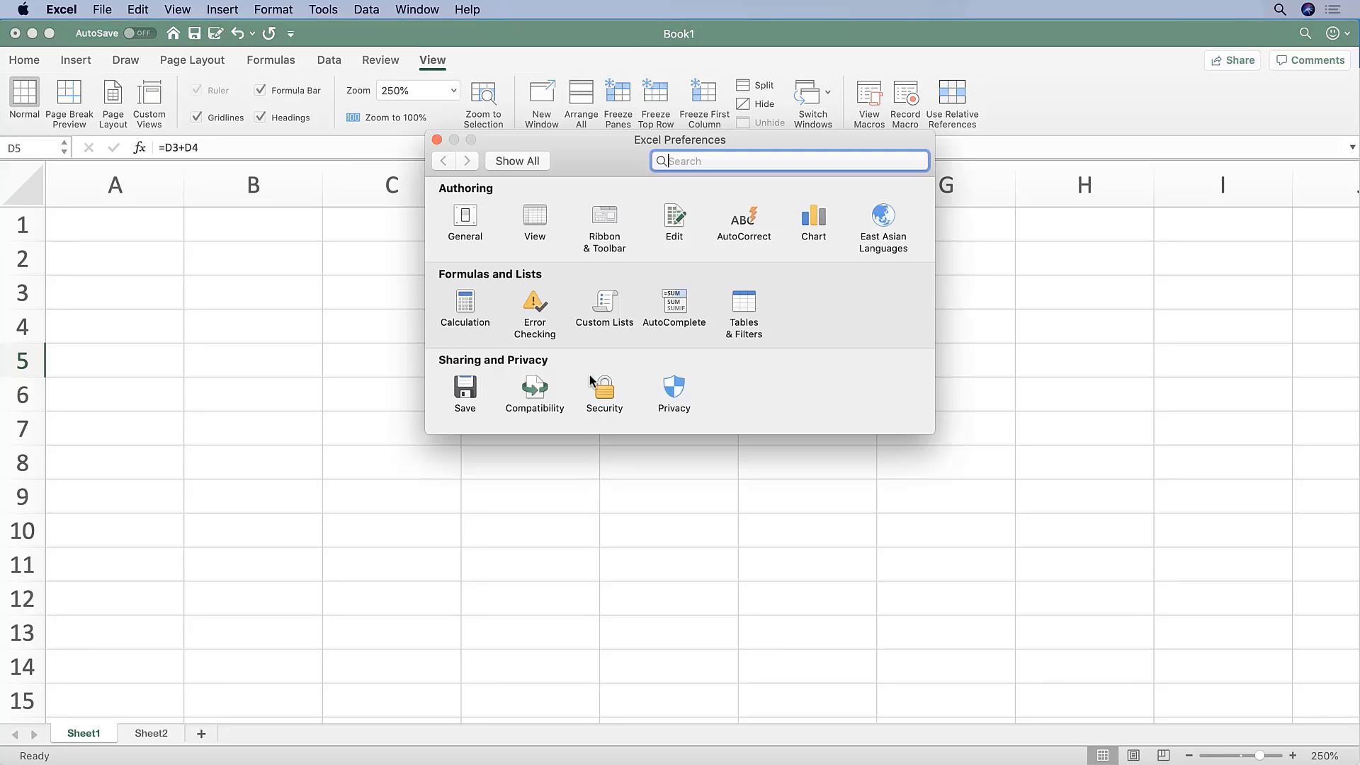
left_click(466, 305)
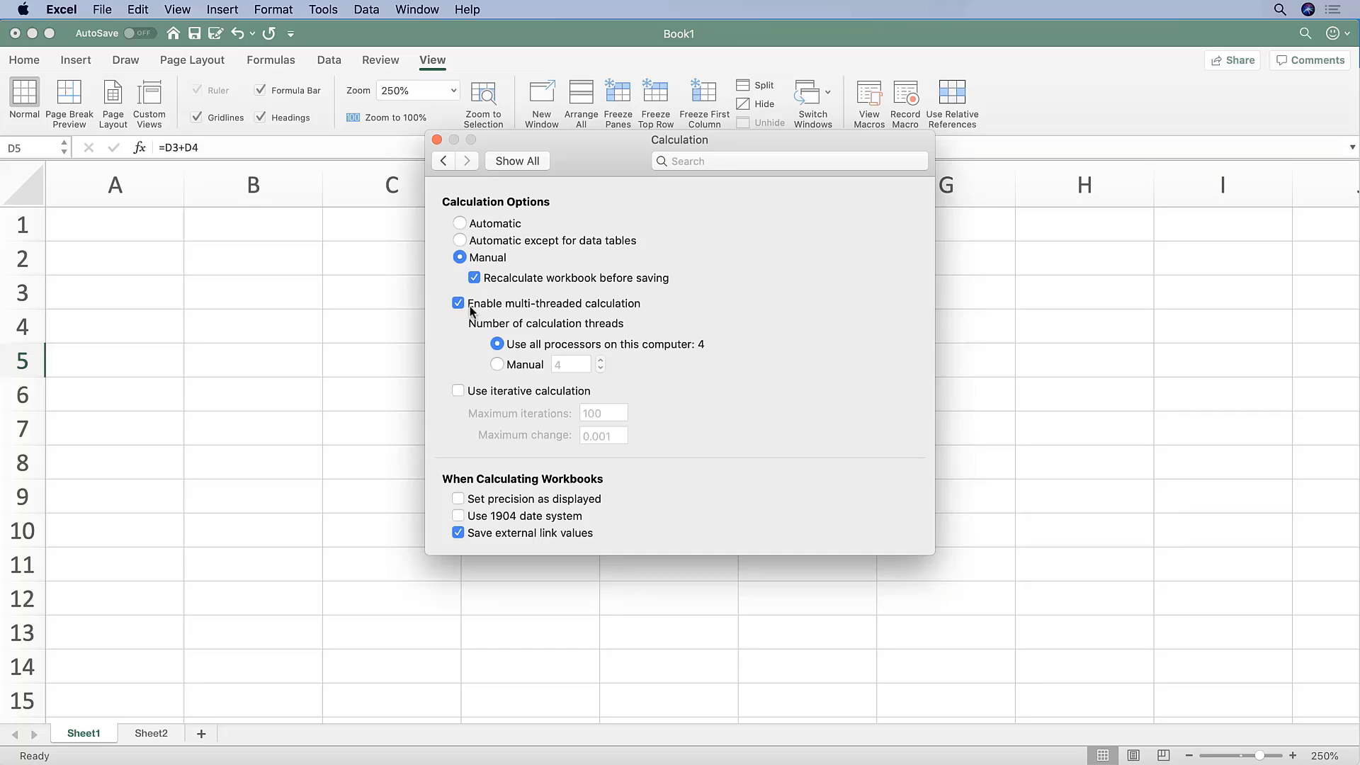
left_click(460, 241)
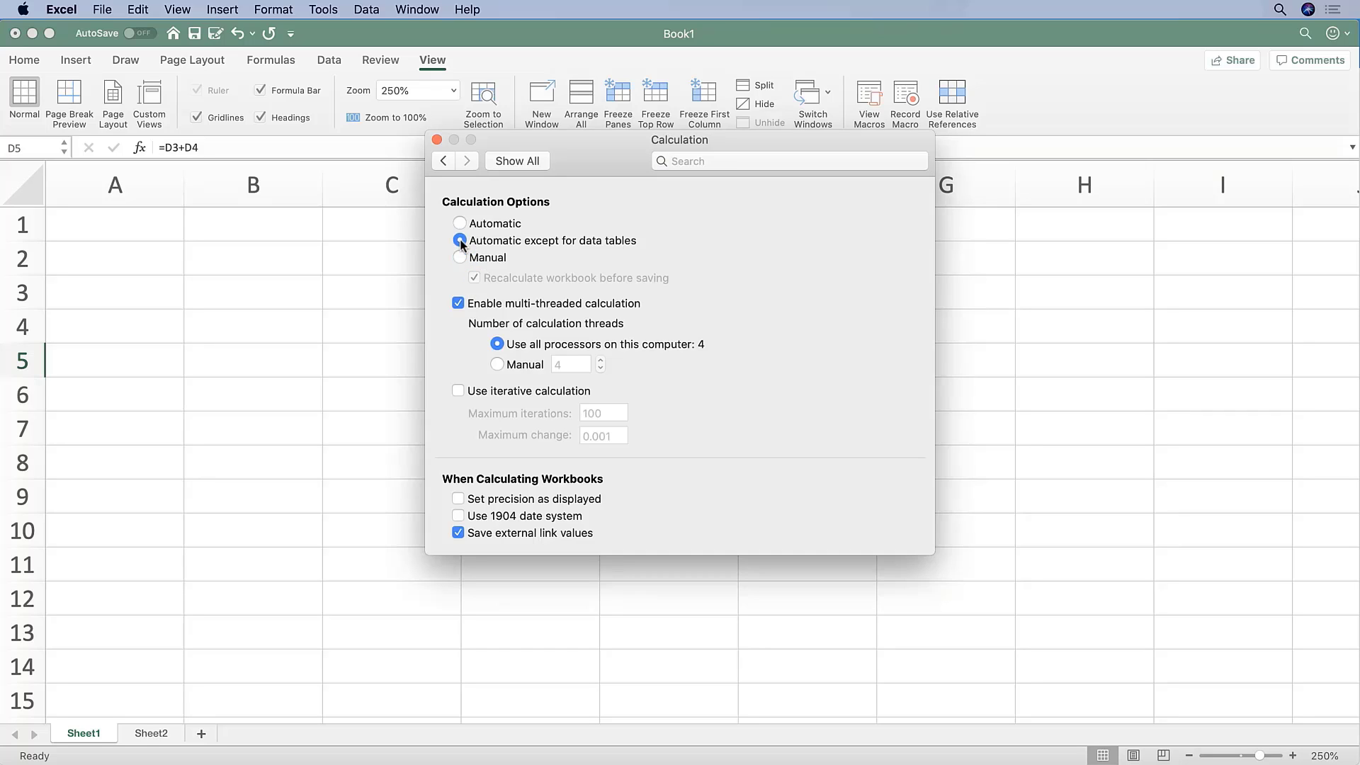
left_click(436, 141)
key("Up")
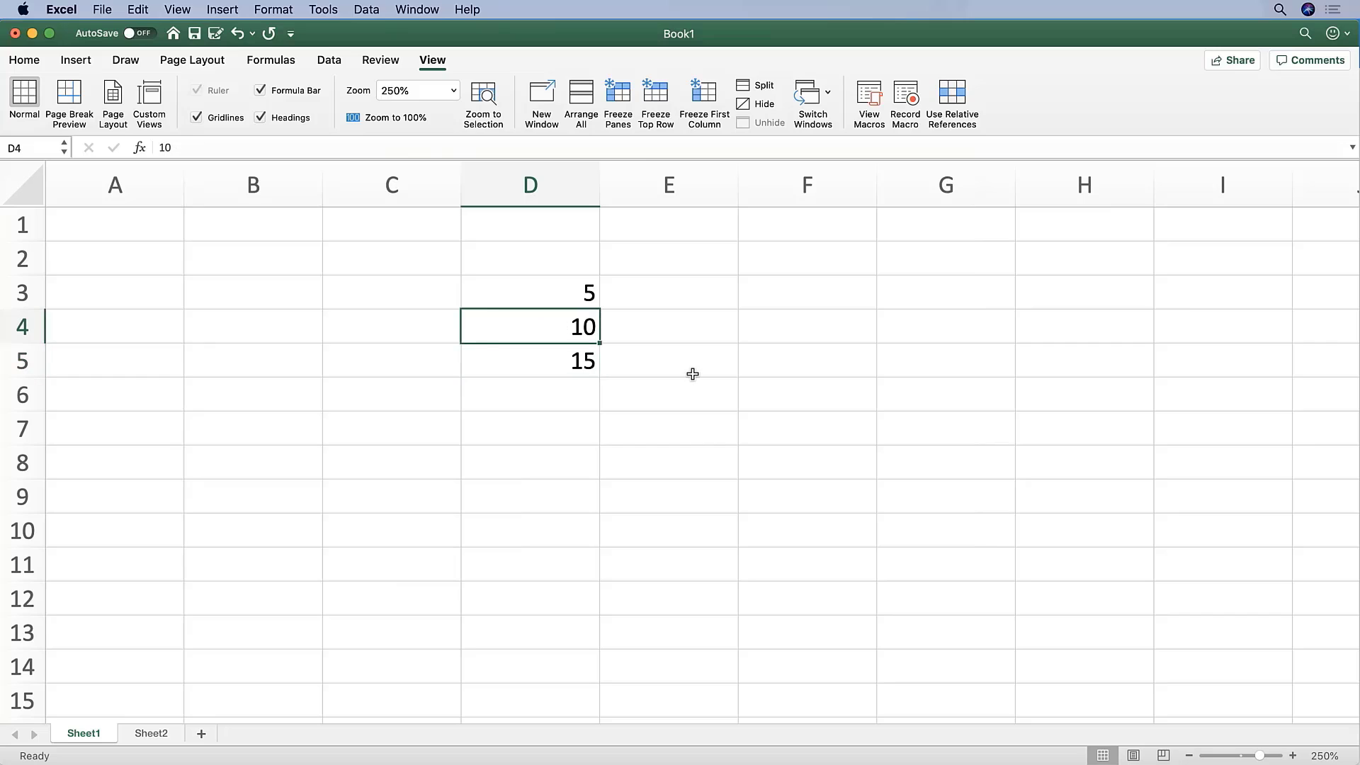
type("2")
key("Return")
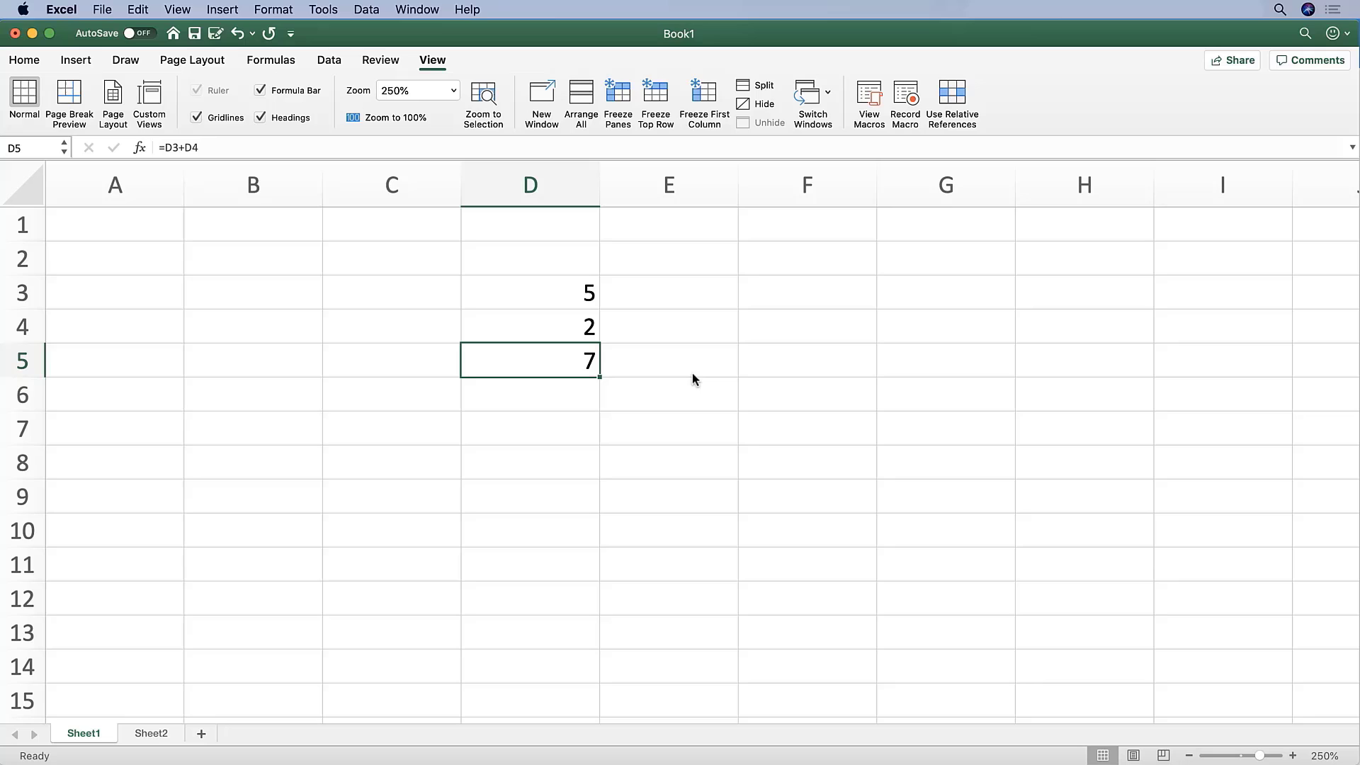
Step: Enable iterative calculation with 100 maximum iterations and 0.001 maximum change
key("super+comma")
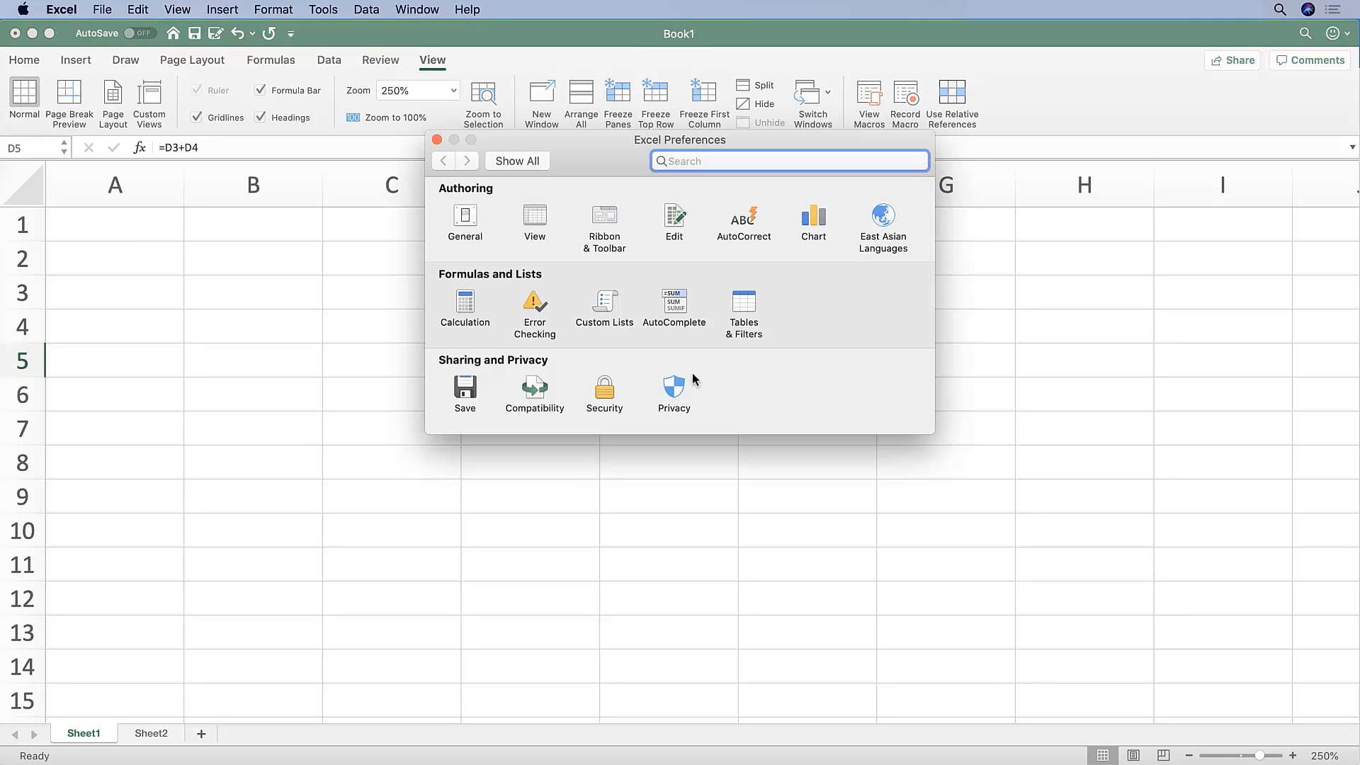
left_click(462, 303)
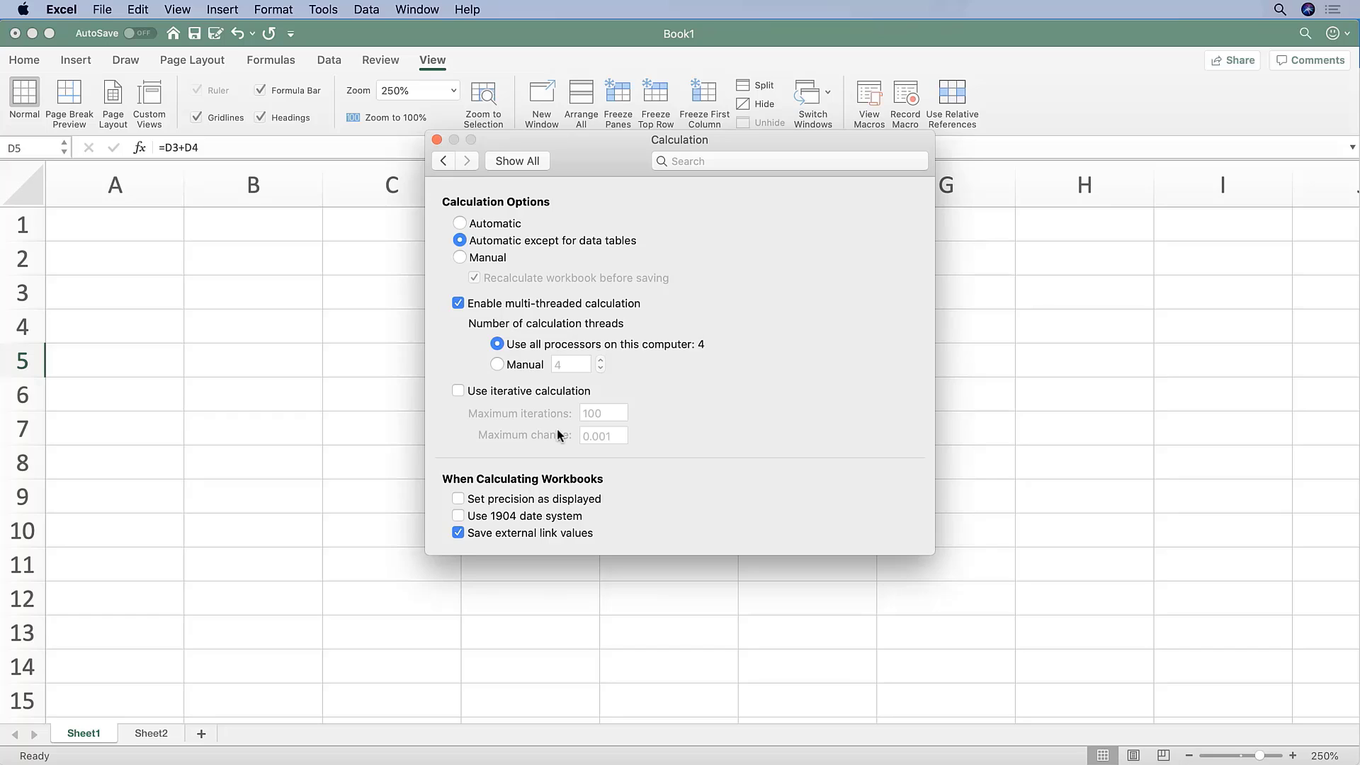
left_click(491, 391)
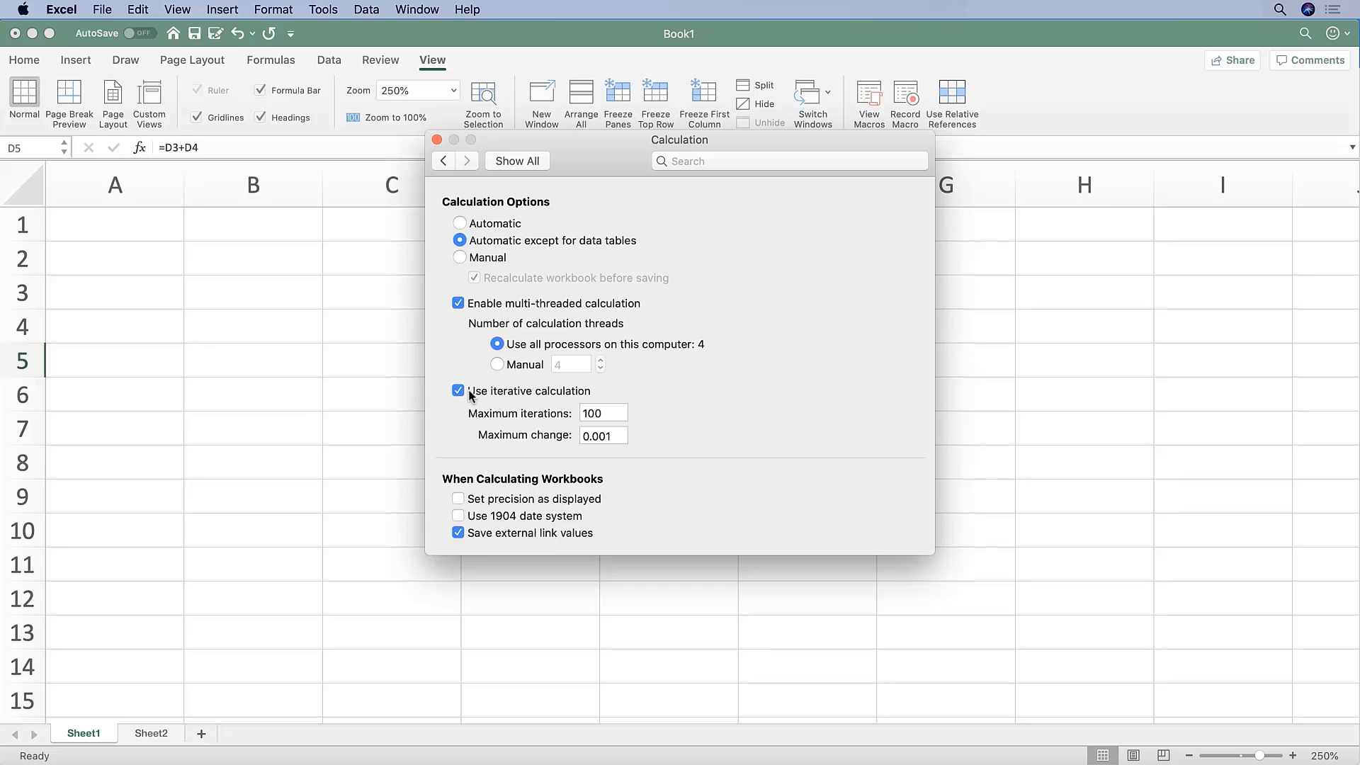
Step: Uncheck 'After pressing Return, move selection' in Edit preferences, leaving the direction unchanged
left_click(442, 161)
left_click(674, 216)
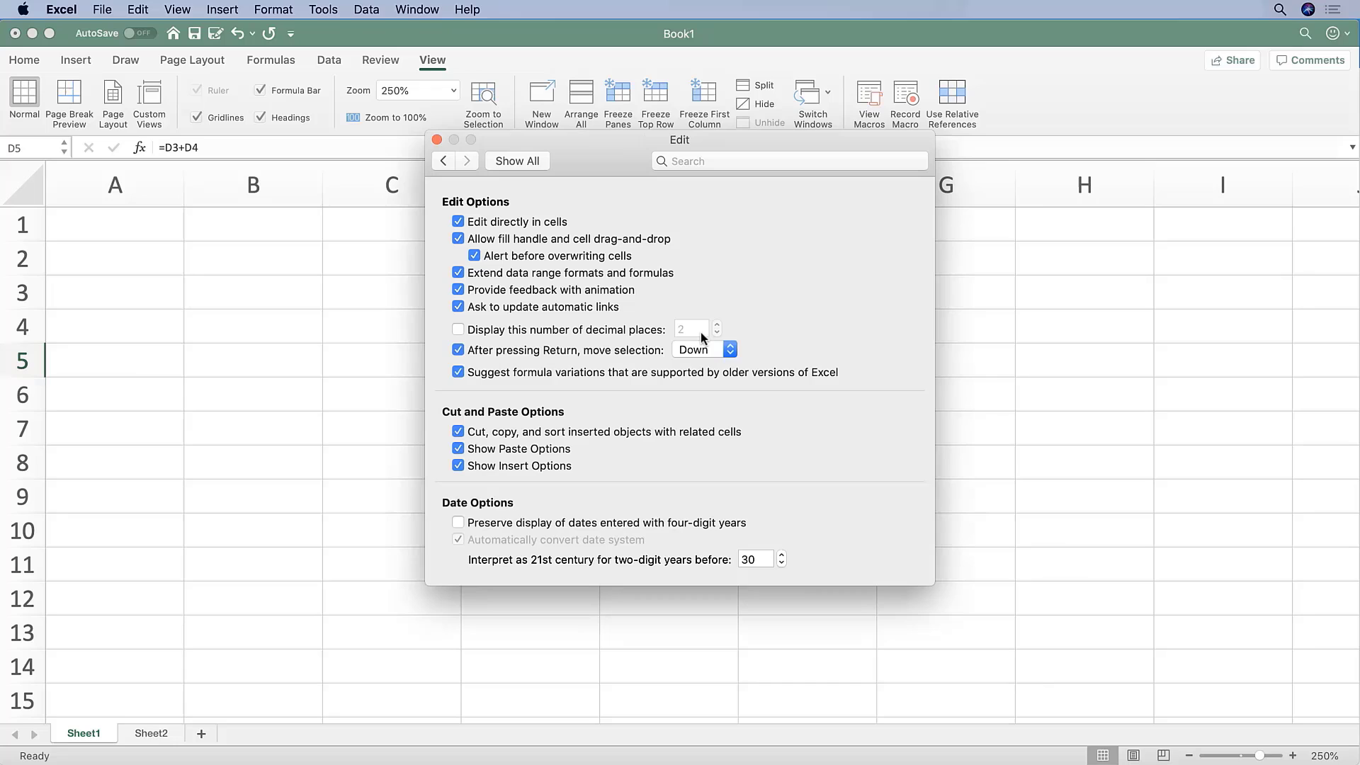
mouse_move(701, 334)
left_click(714, 351)
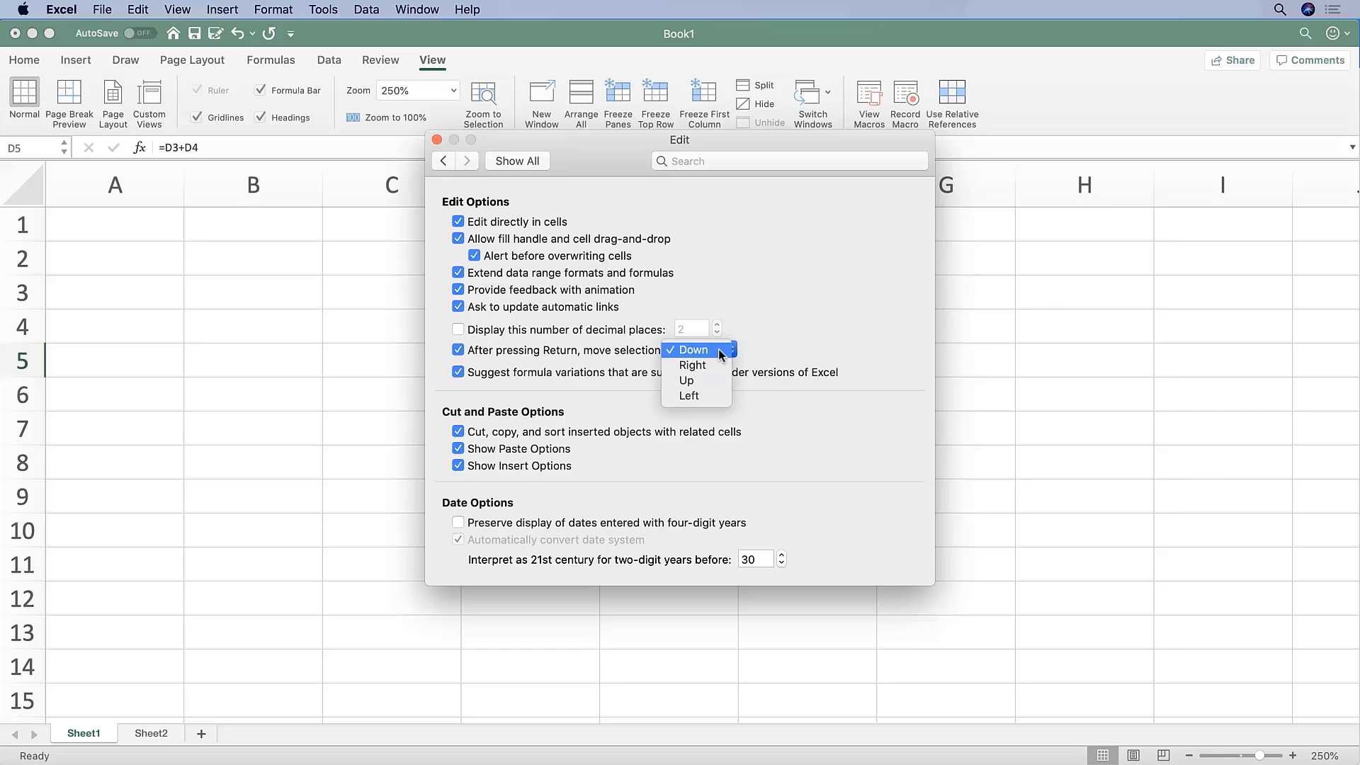
left_click(718, 350)
left_click(458, 349)
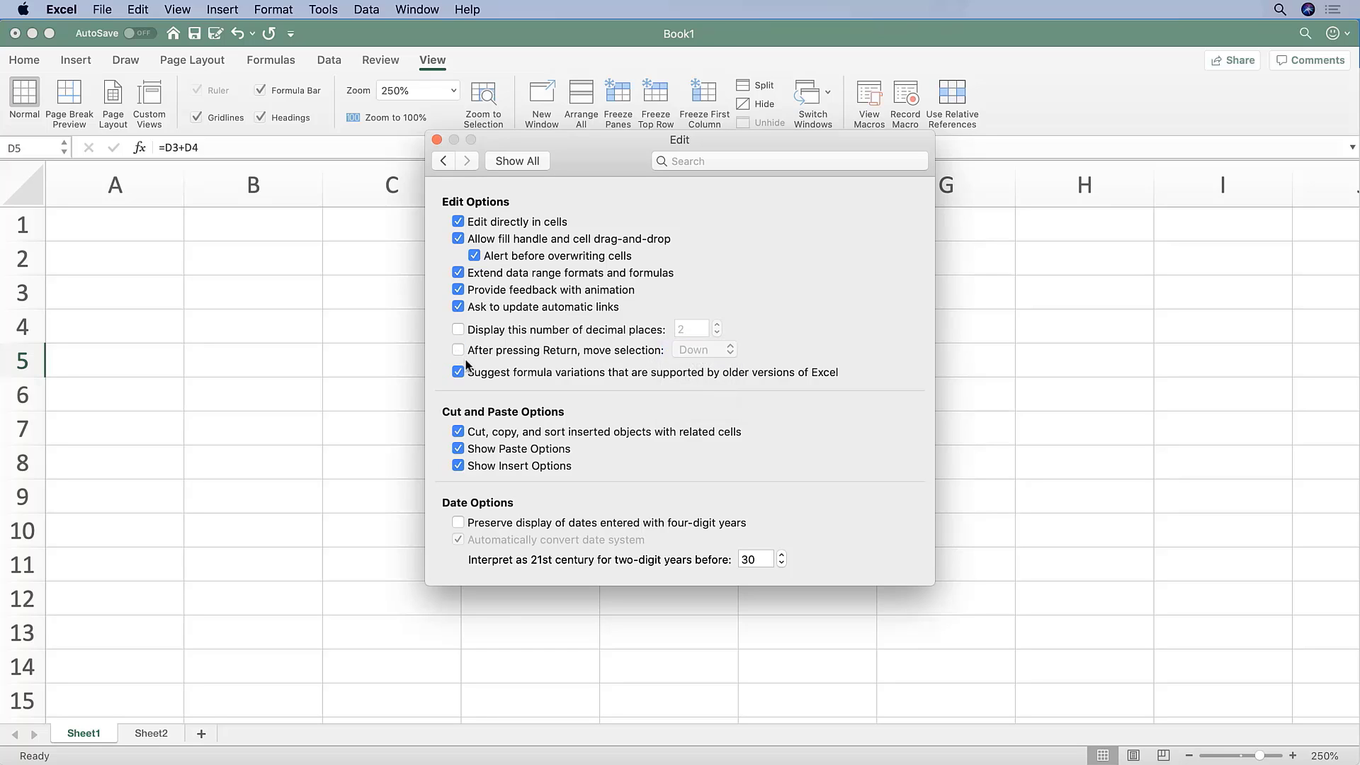
left_click(436, 139)
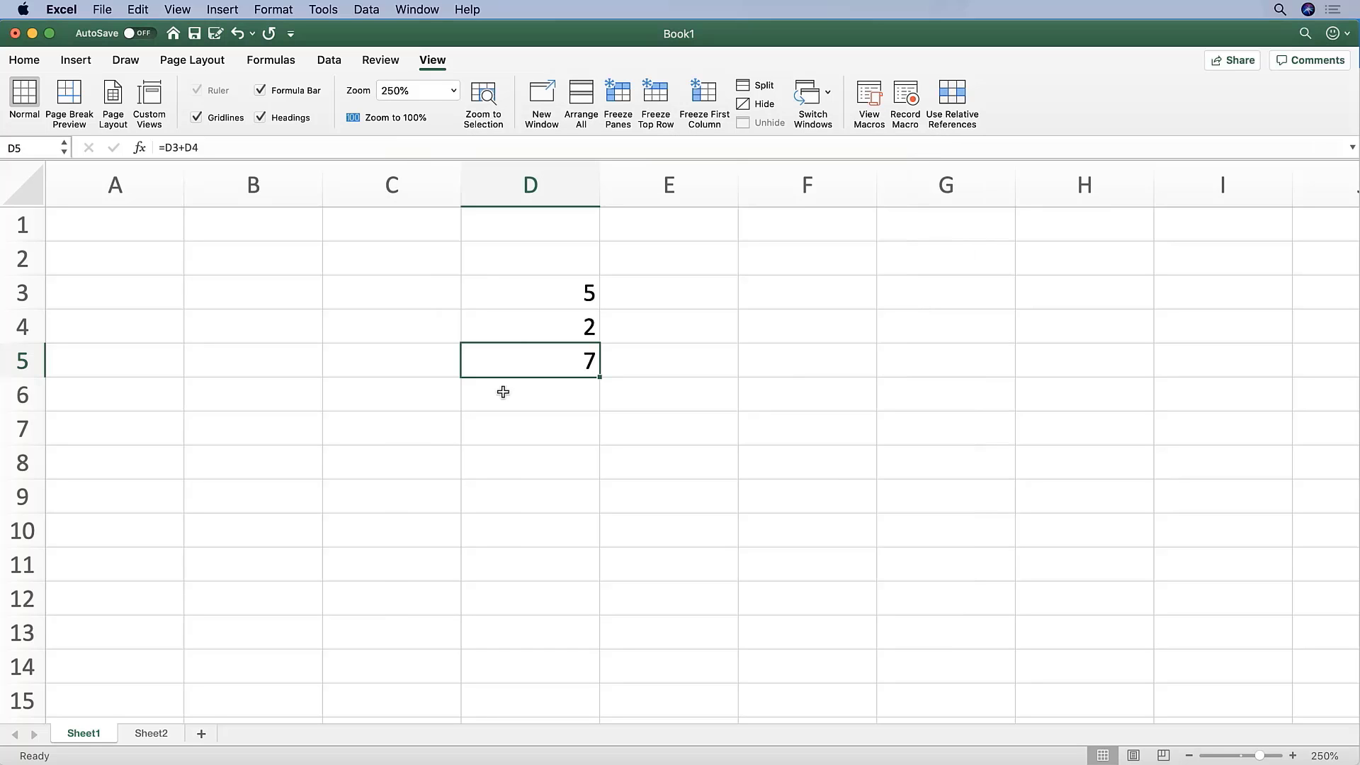
Step: Test by entering 5 in F3 and pressing Return, then reopen Preferences
left_click(796, 289)
type("5")
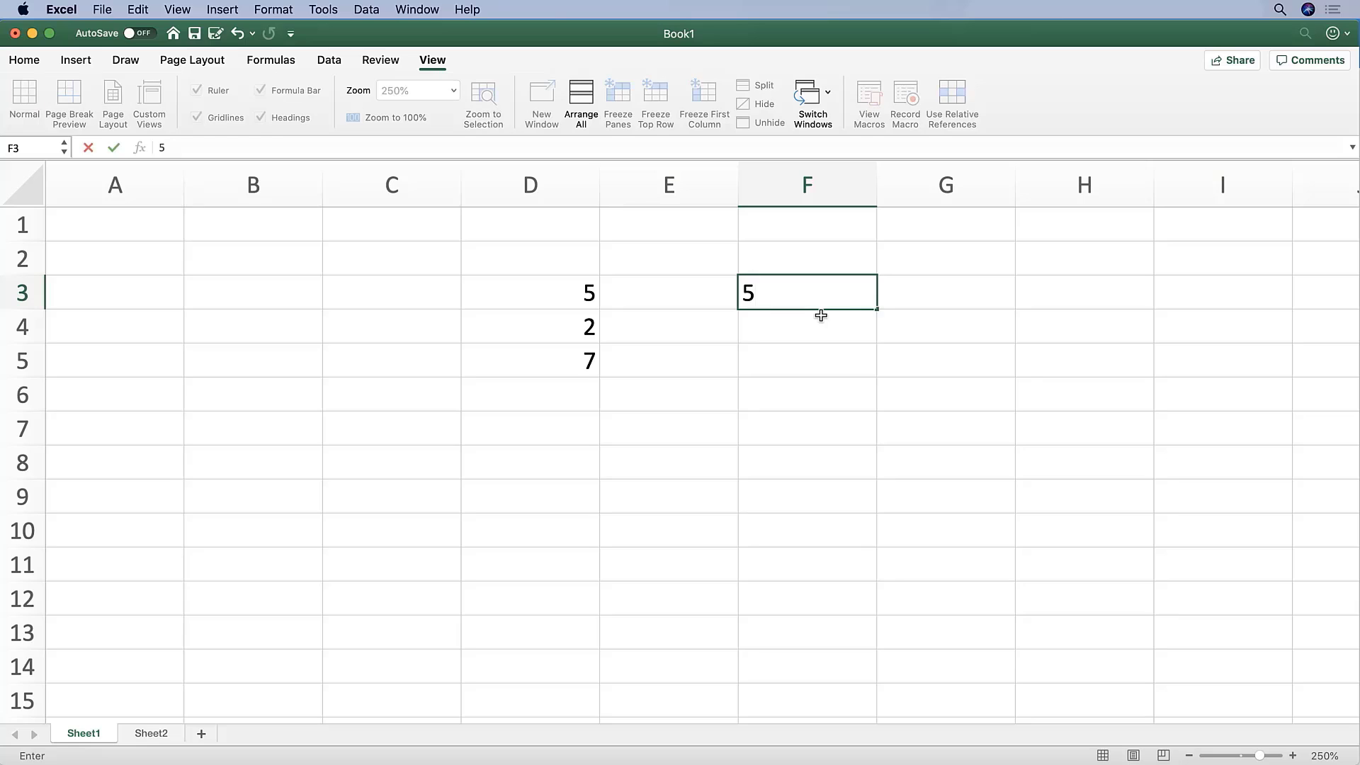
key("Return")
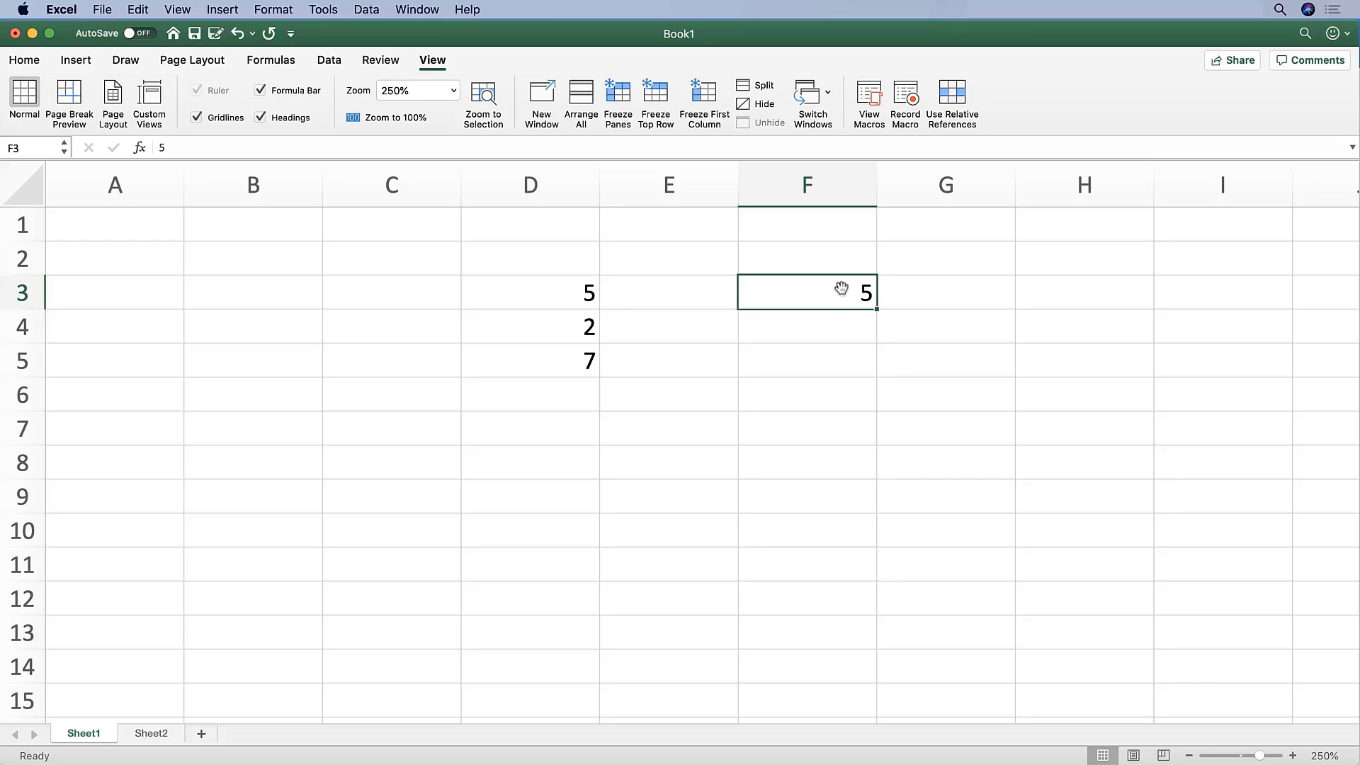
key("Return")
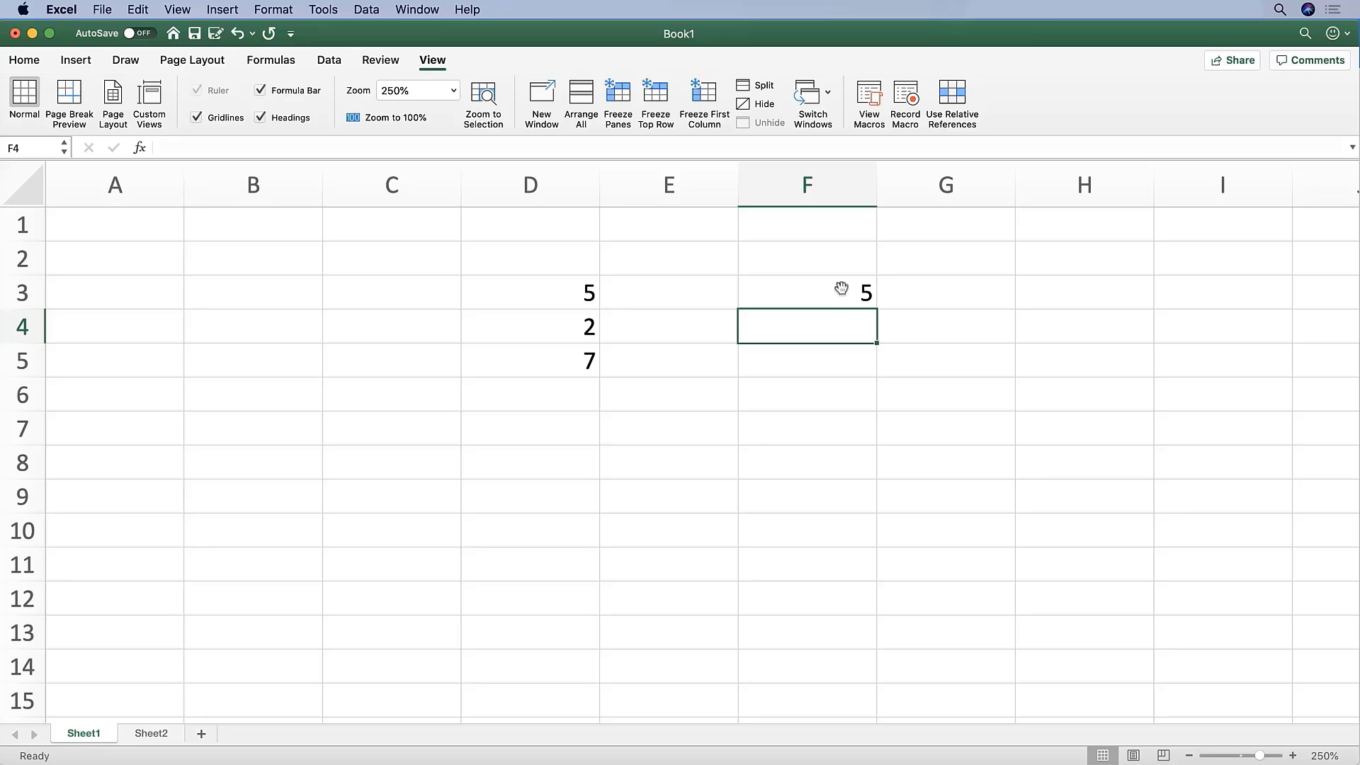
key("super+comma")
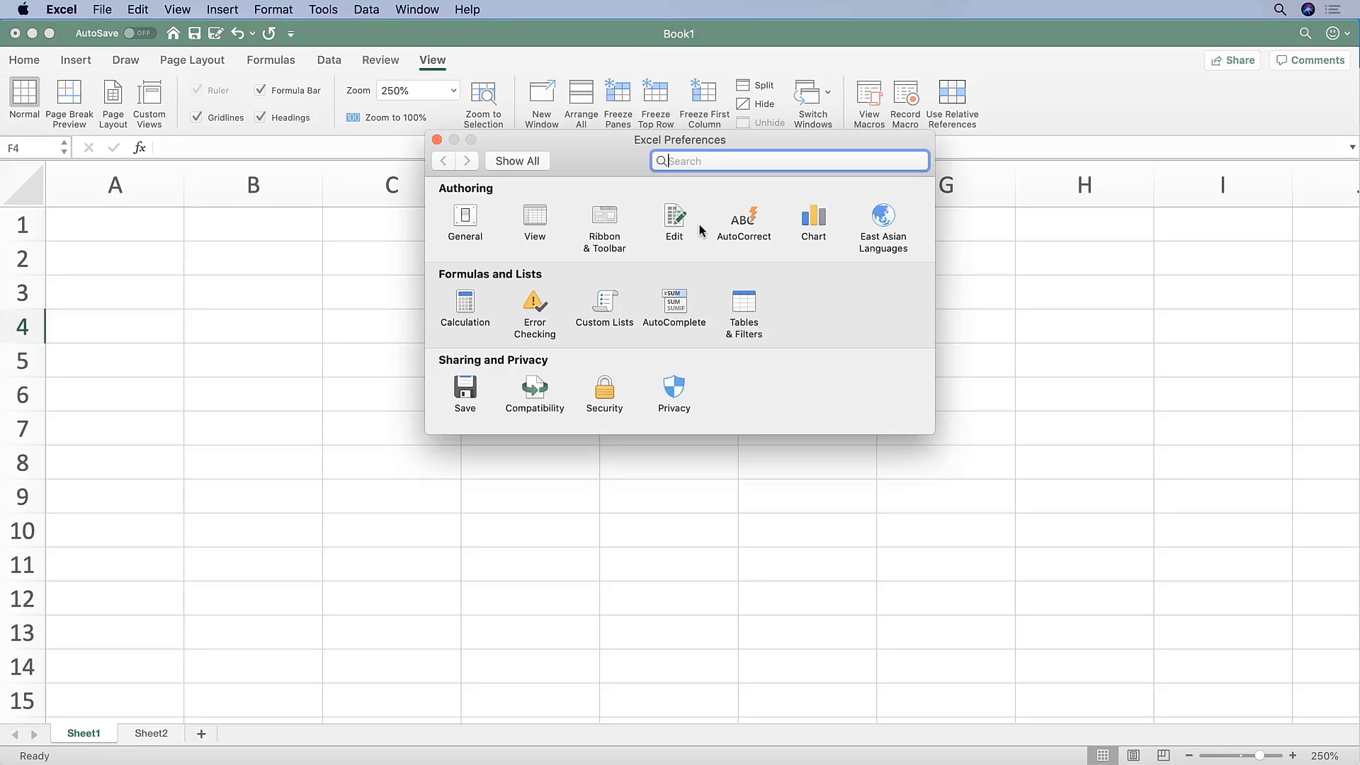
Step: Re-check 'After pressing Return, move selection' in Edit preferences and close Preferences
left_click(678, 223)
left_click(457, 349)
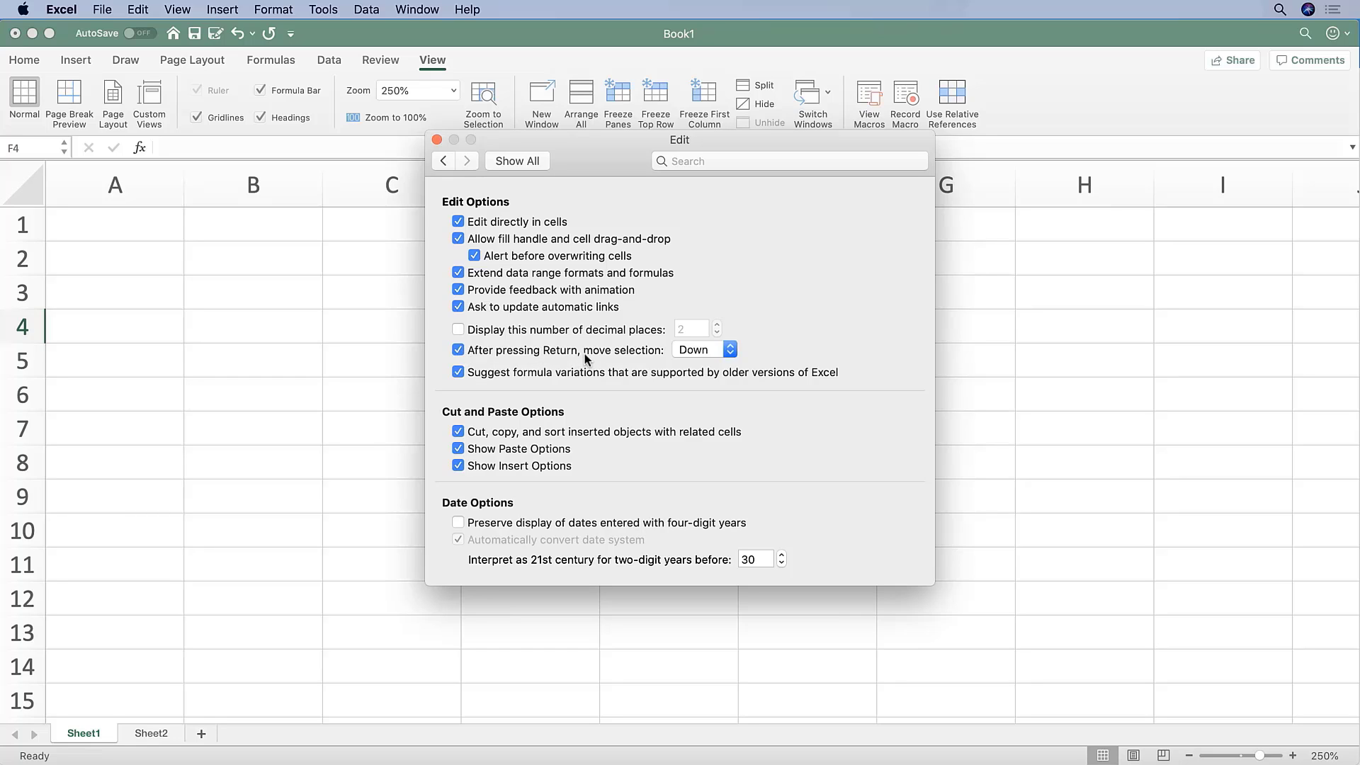
left_click(435, 141)
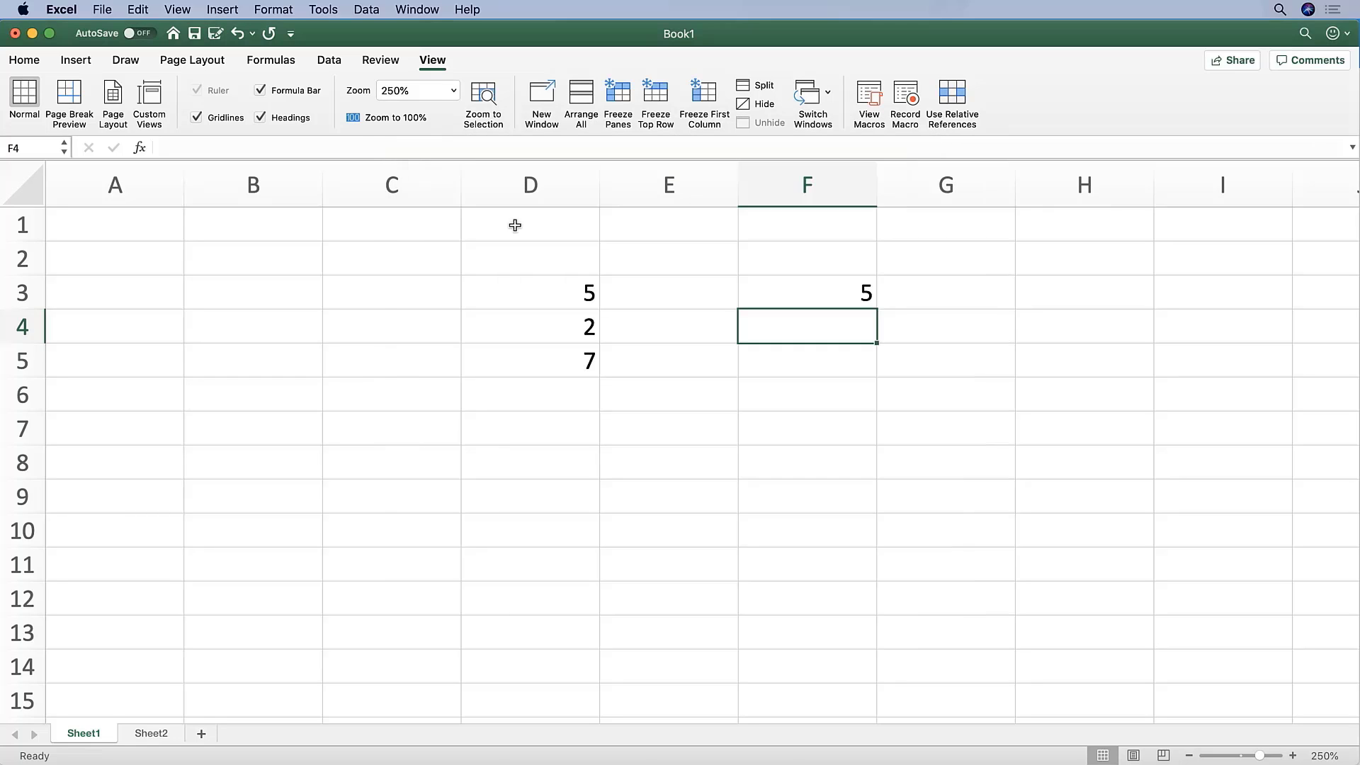
Step: Enter 5 in cell E6 to confirm Return moves down to E7
left_click(730, 391)
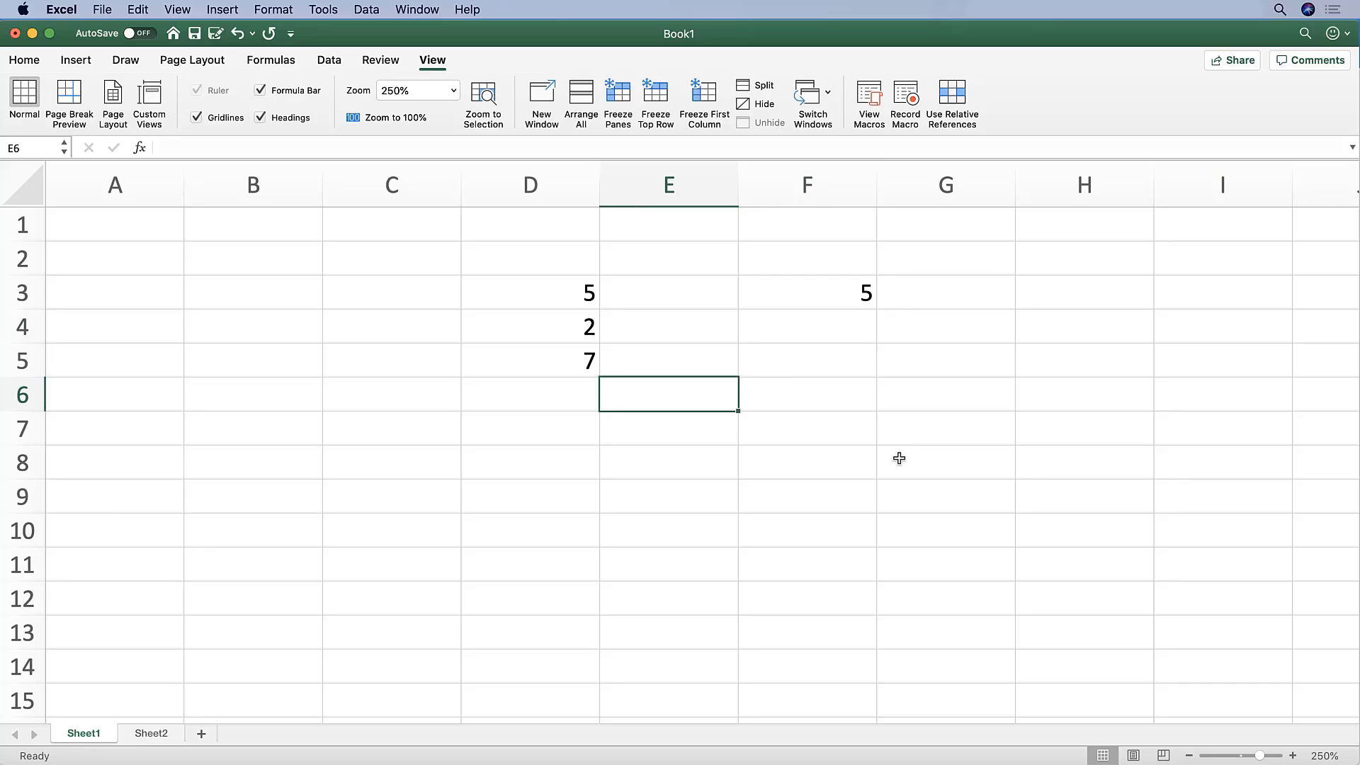
type("5")
key("Return")
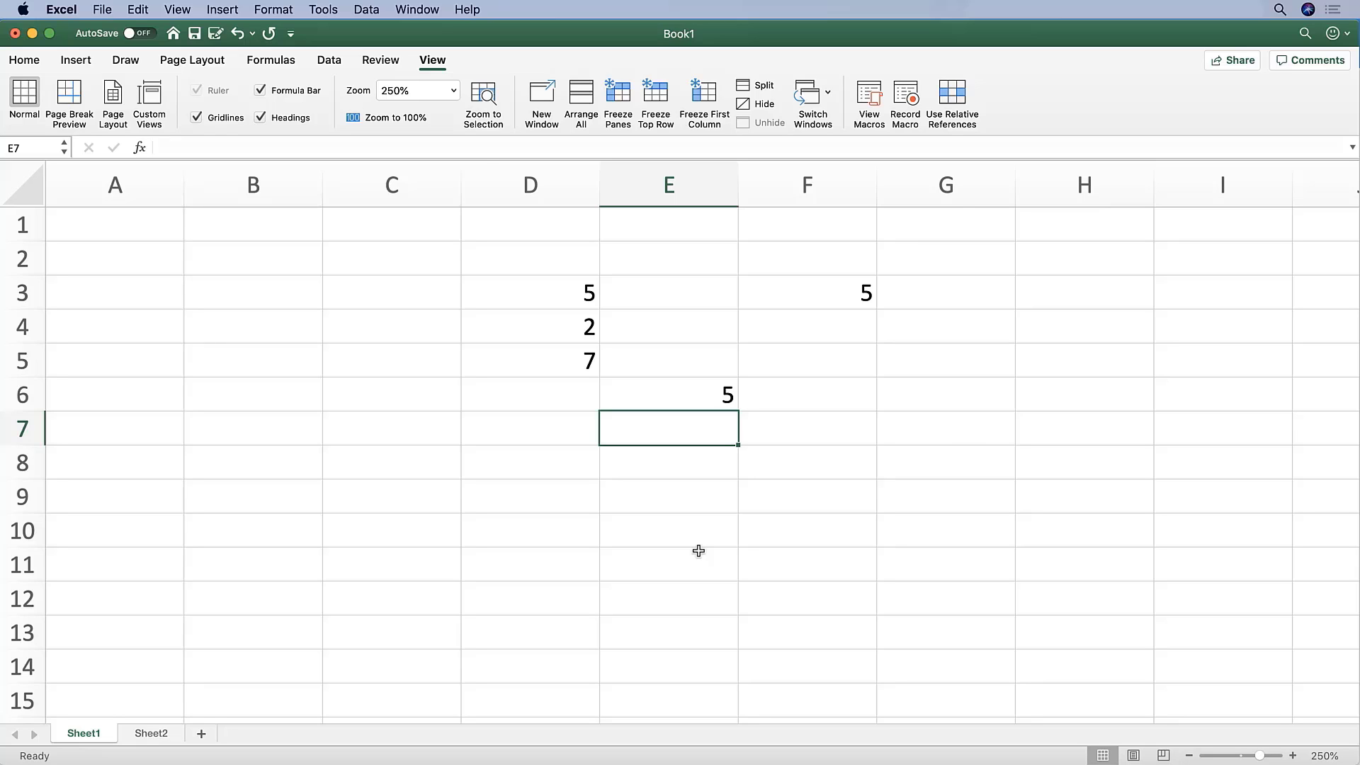
Step: Uncheck 'Provide feedback with animation' in Edit preferences and close Preferences
key("super+comma")
left_click(682, 221)
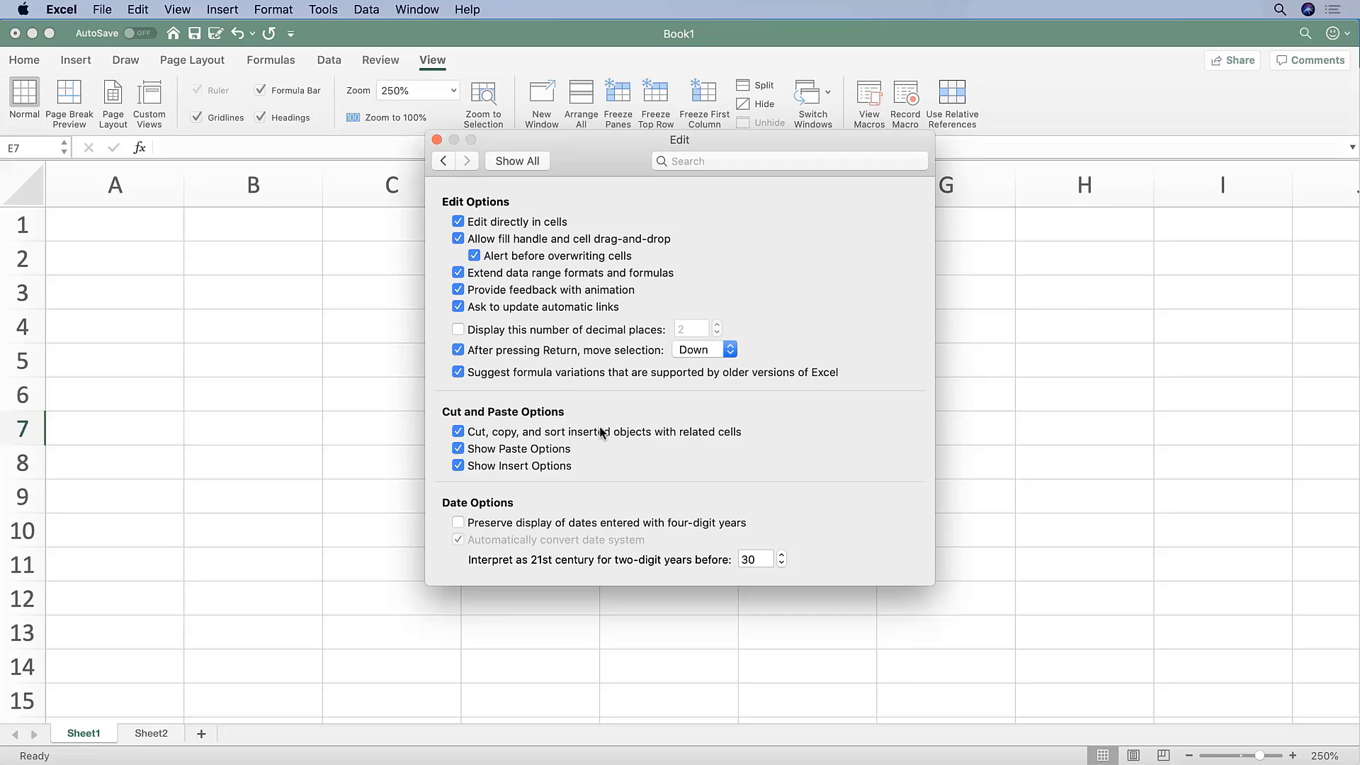
mouse_move(600, 432)
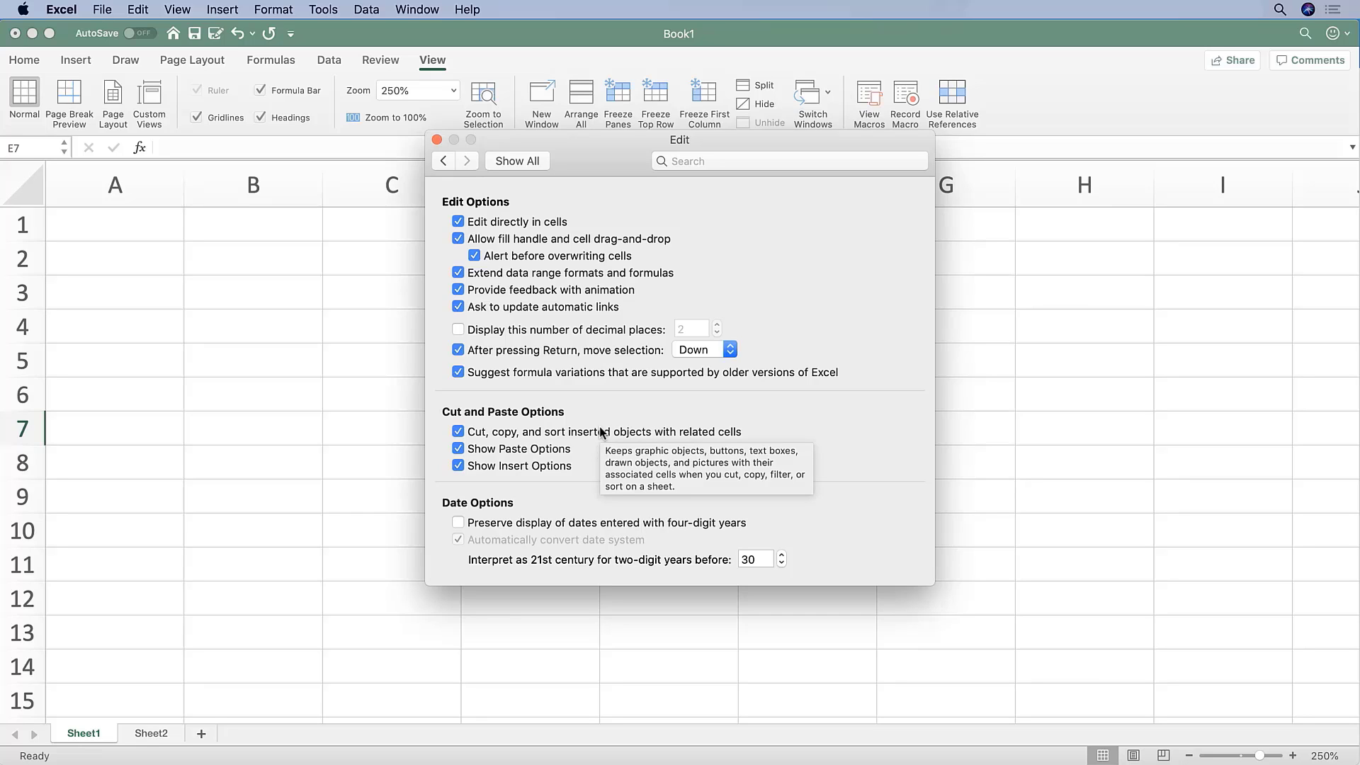
left_click(571, 290)
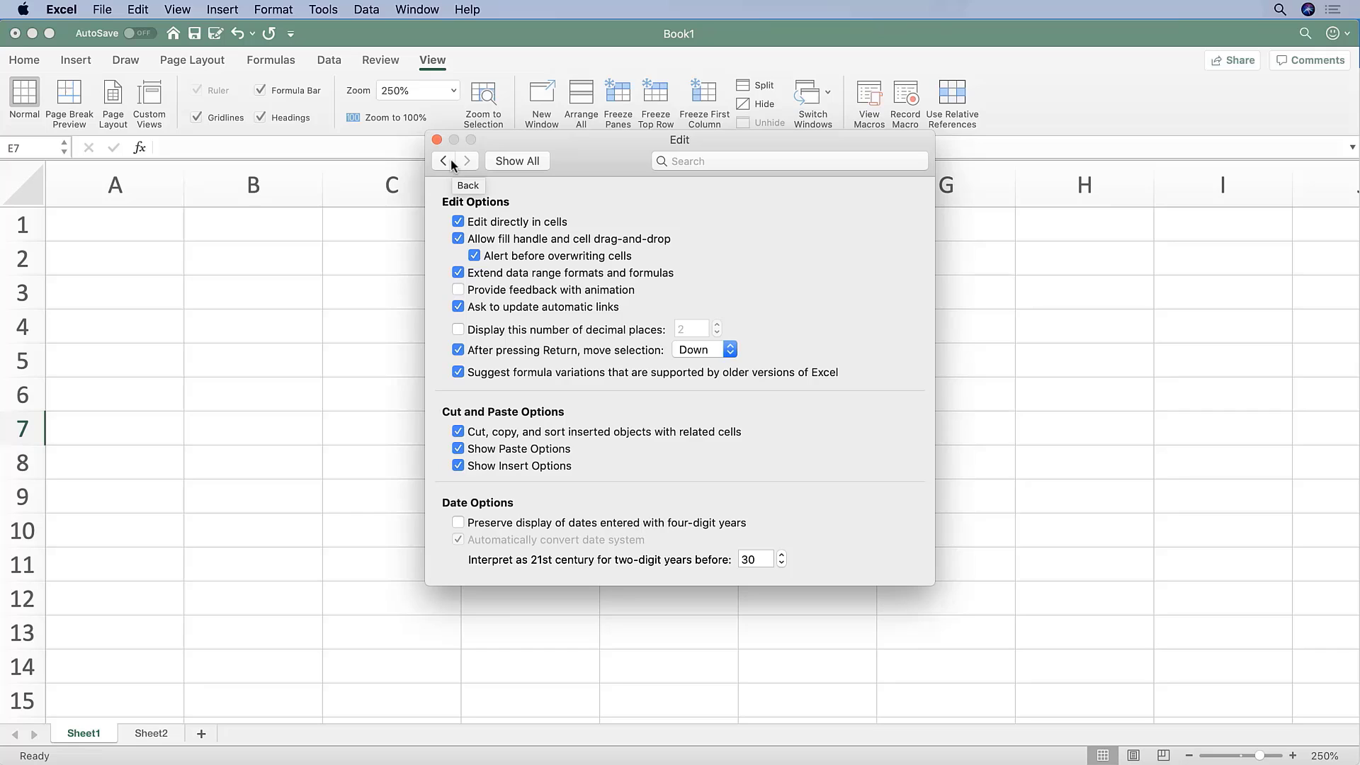
left_click(437, 140)
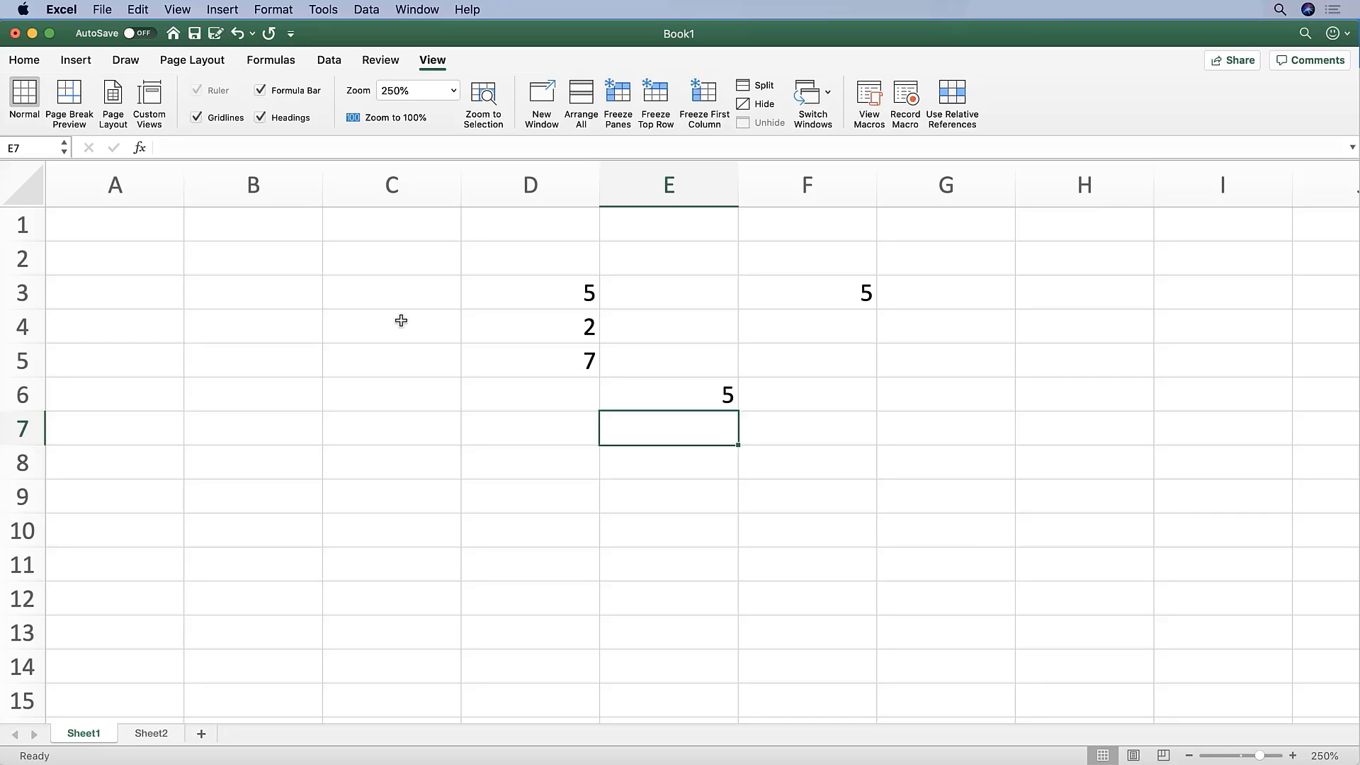
Step: Delete the test values in D3:F6, then select C3 and nudge the selection left and back
left_click_drag(588, 283, 871, 410)
key("Delete")
left_click(392, 258)
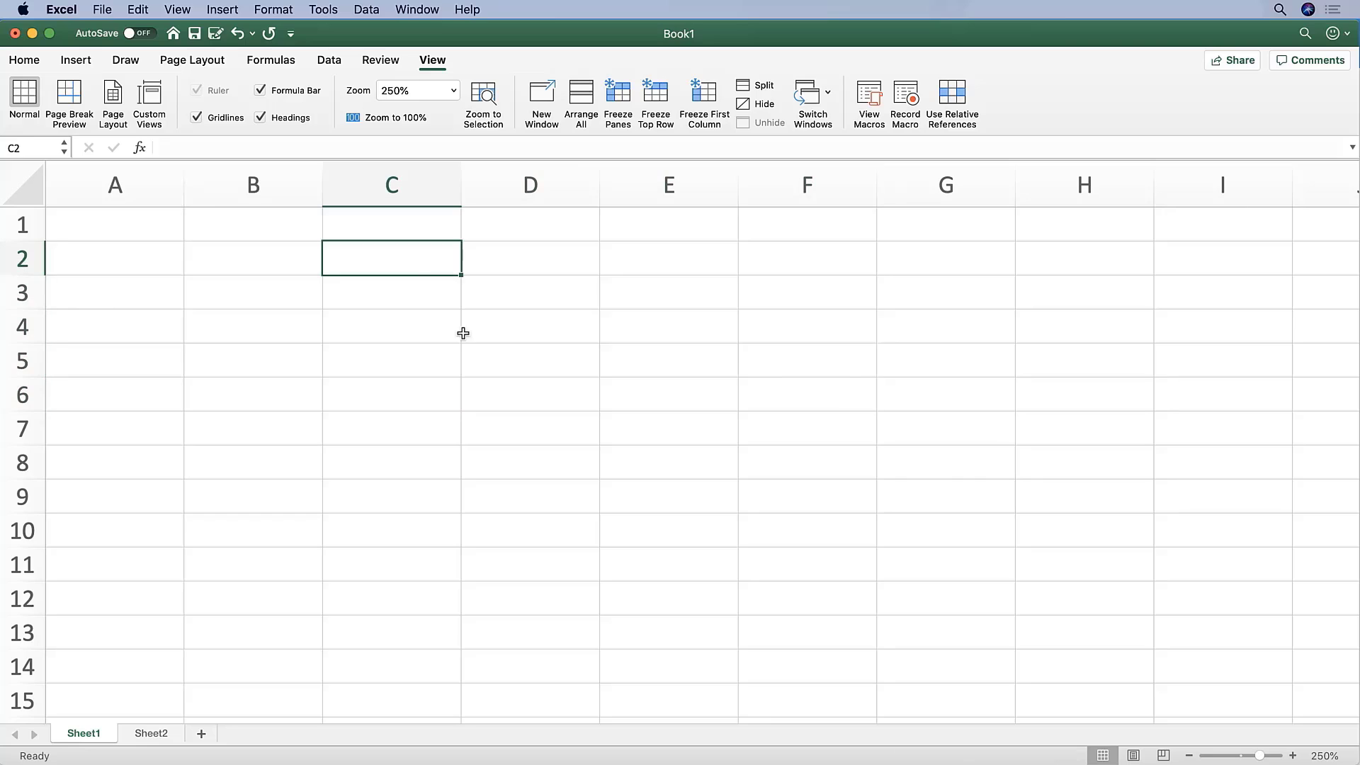
left_click(402, 293)
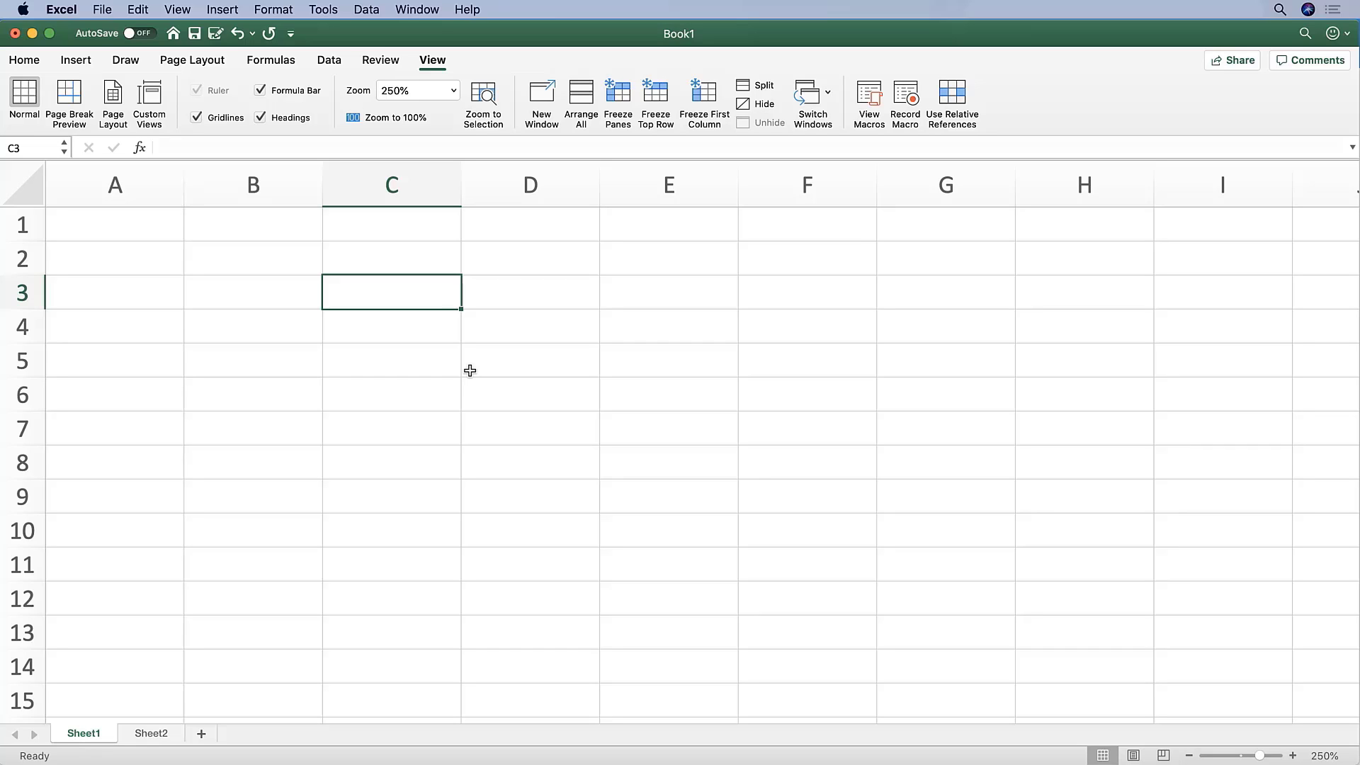
key("Left")
key("Right")
key("Right")
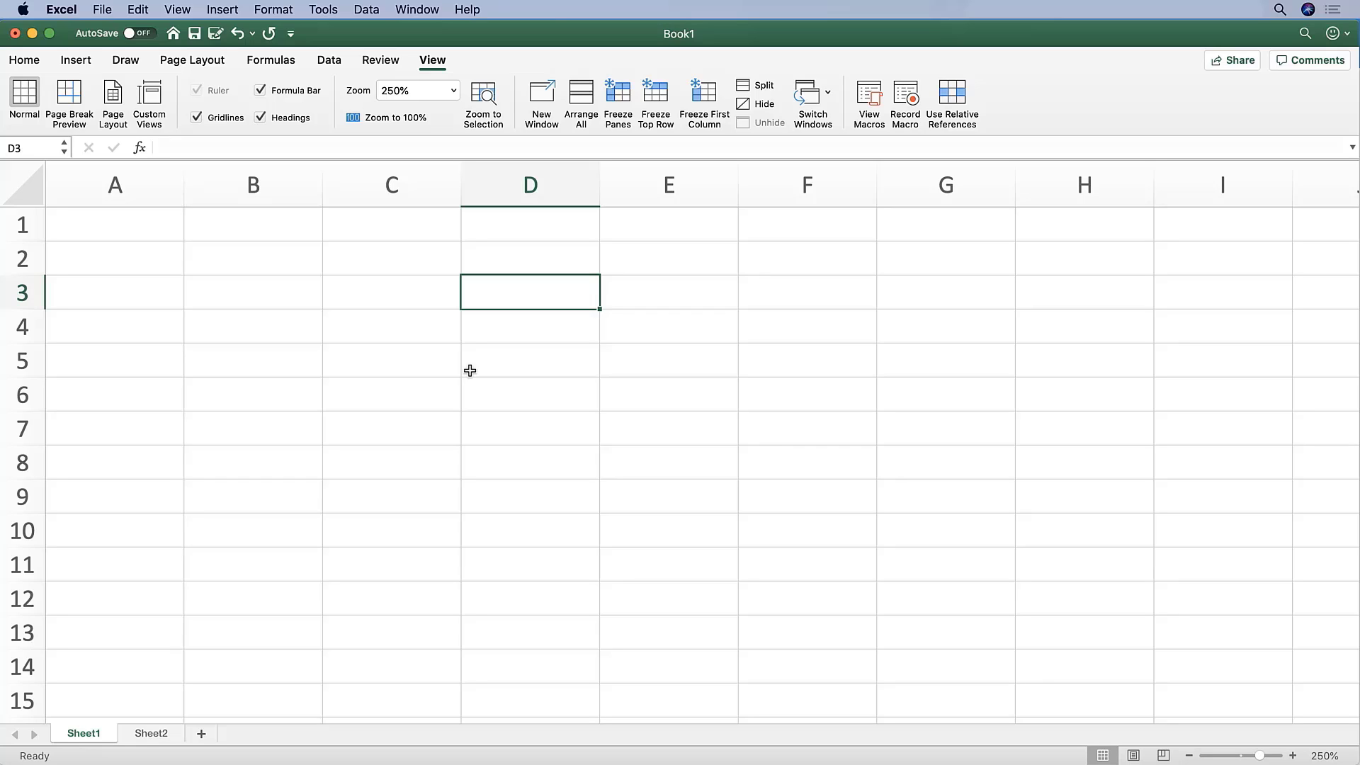
Step: Switch from Excel to System Preferences with Cmd+Tab
key("super+Tab")
key("super+Tab")
key("super+Tab")
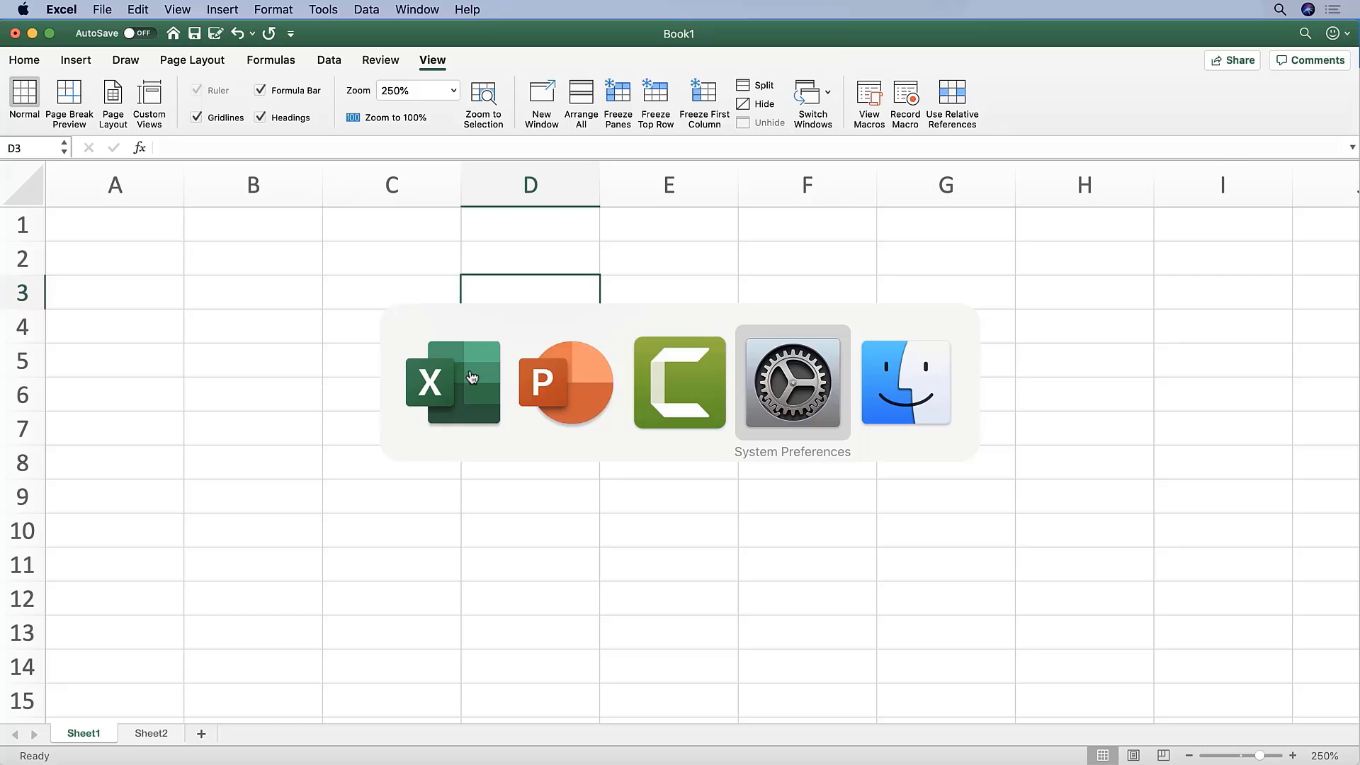